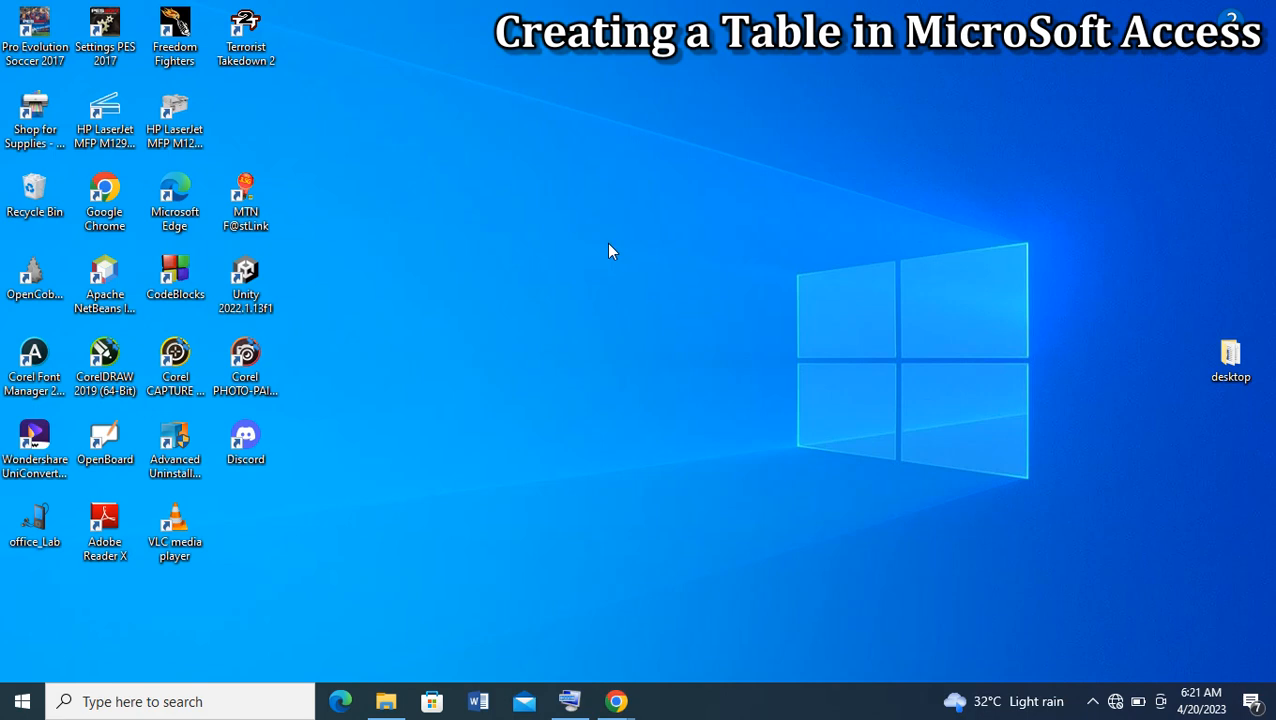
left_click(176, 704)
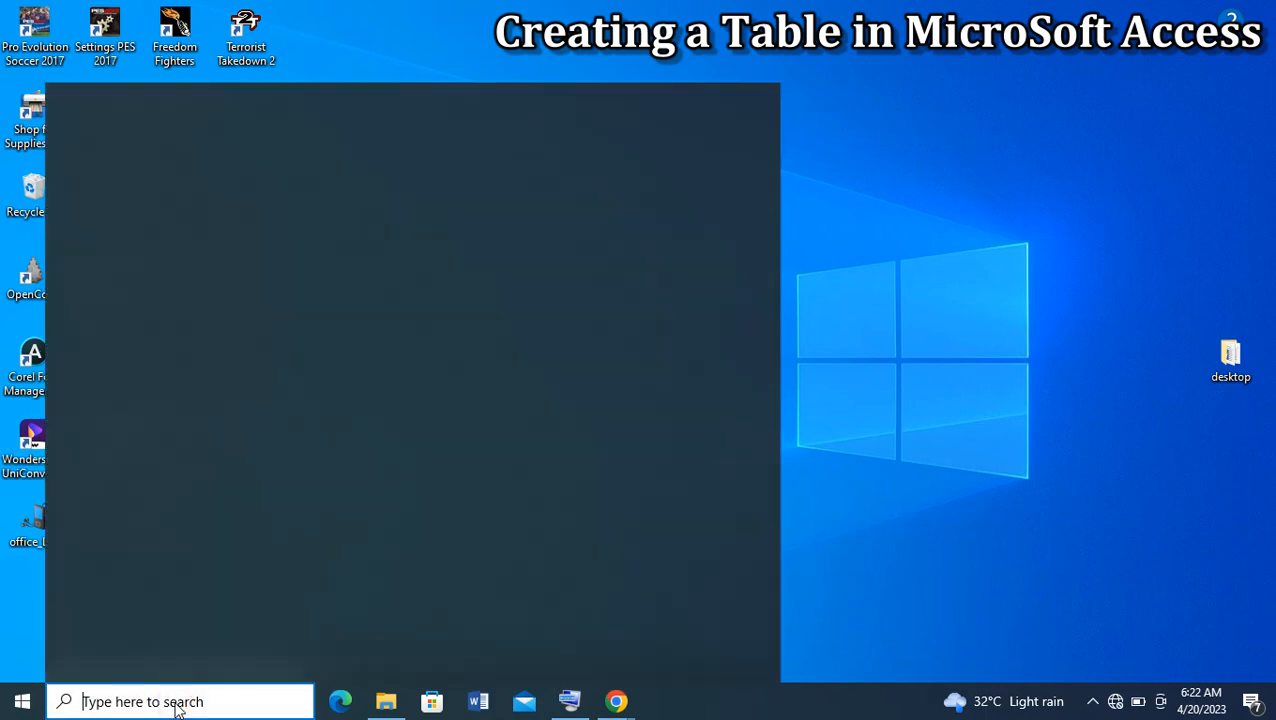
type("A")
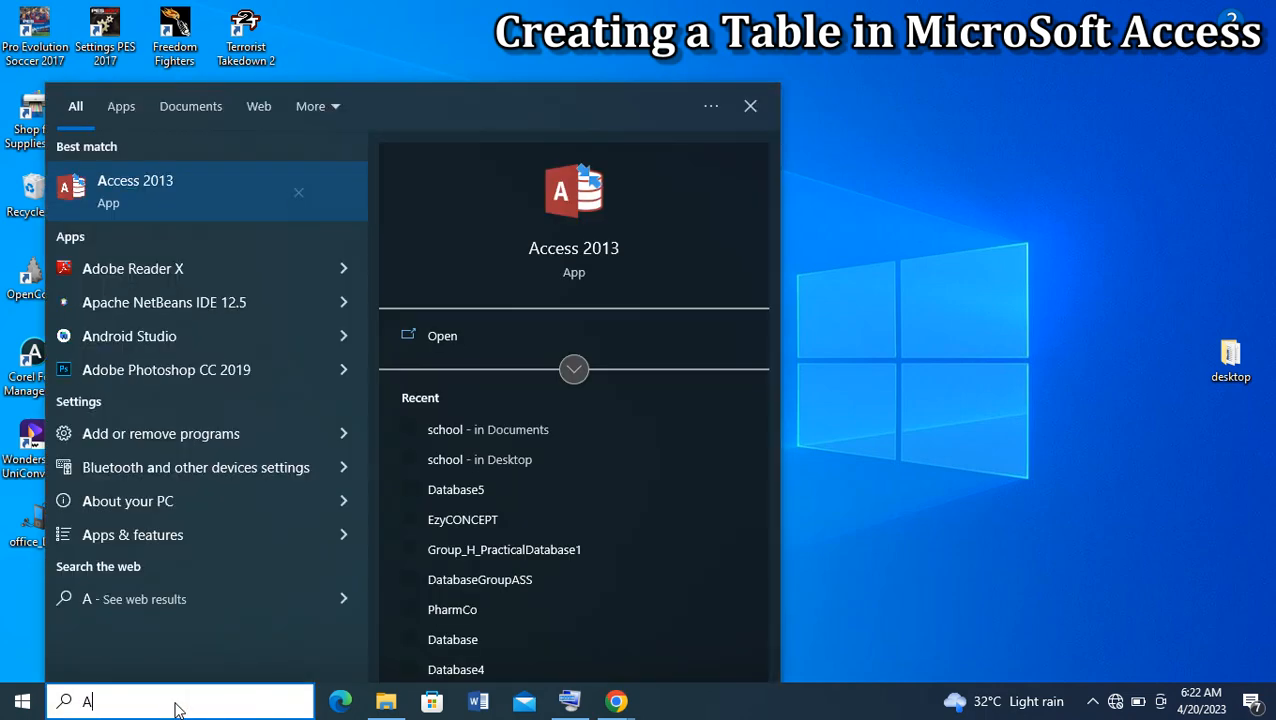
type("CCESS")
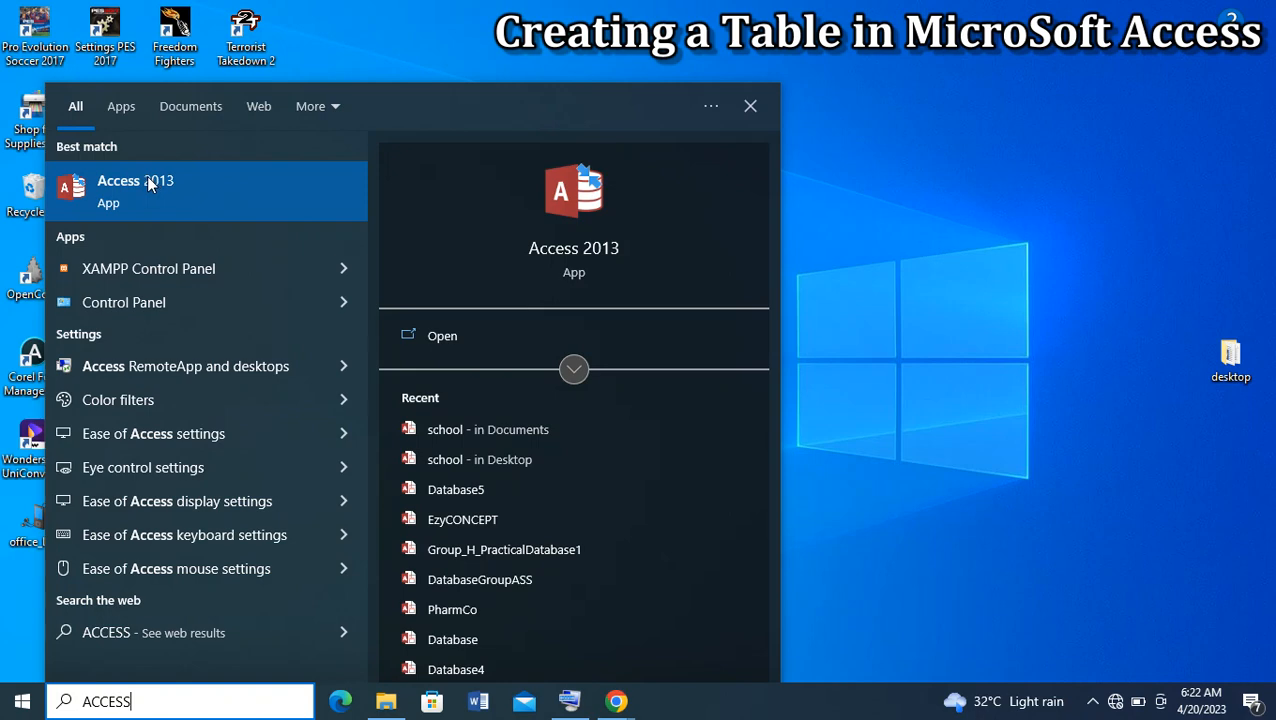
left_click(926, 130)
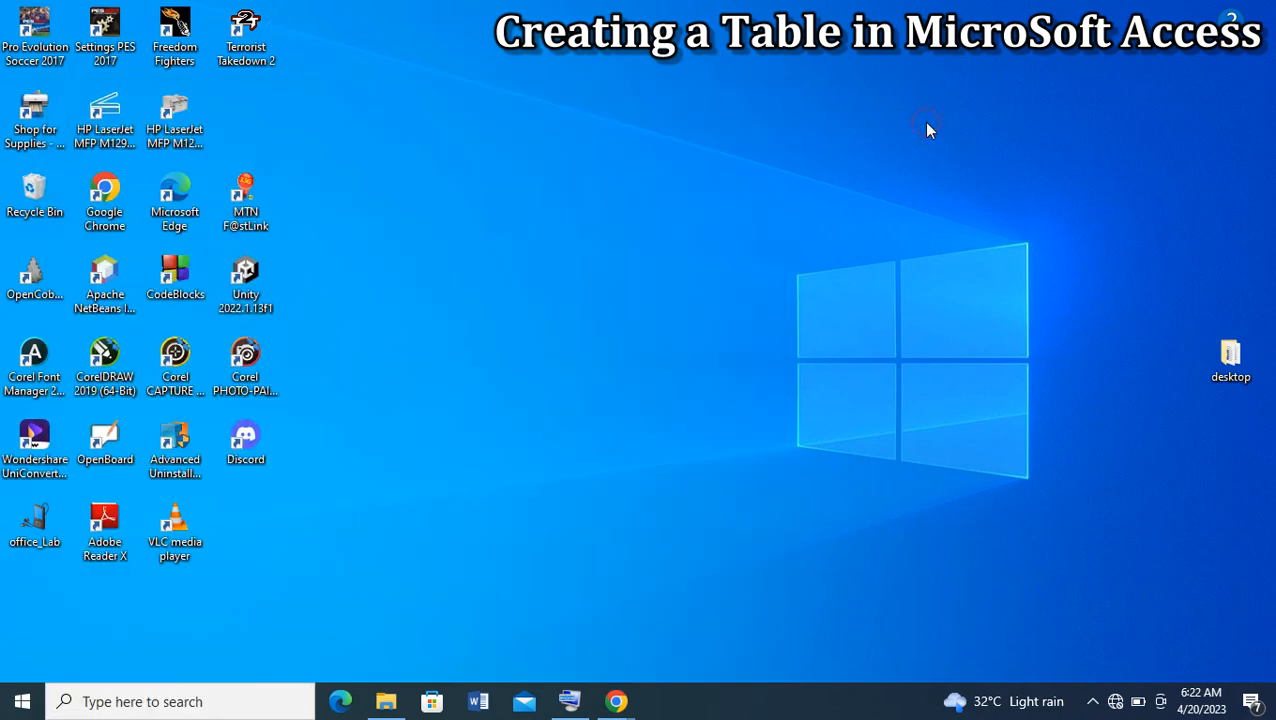
Launch Access 2013 from the Microsoft Office 2013 program group
left_click(22, 705)
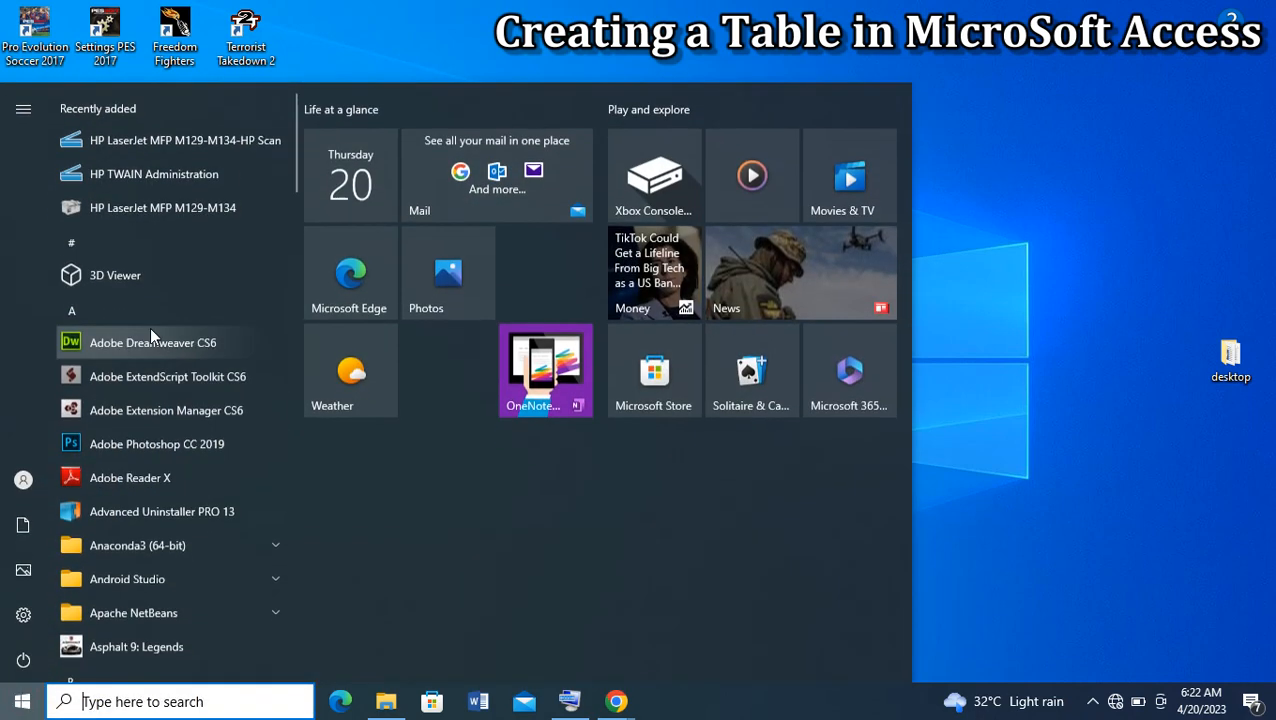
left_click_drag(292, 150, 315, 414)
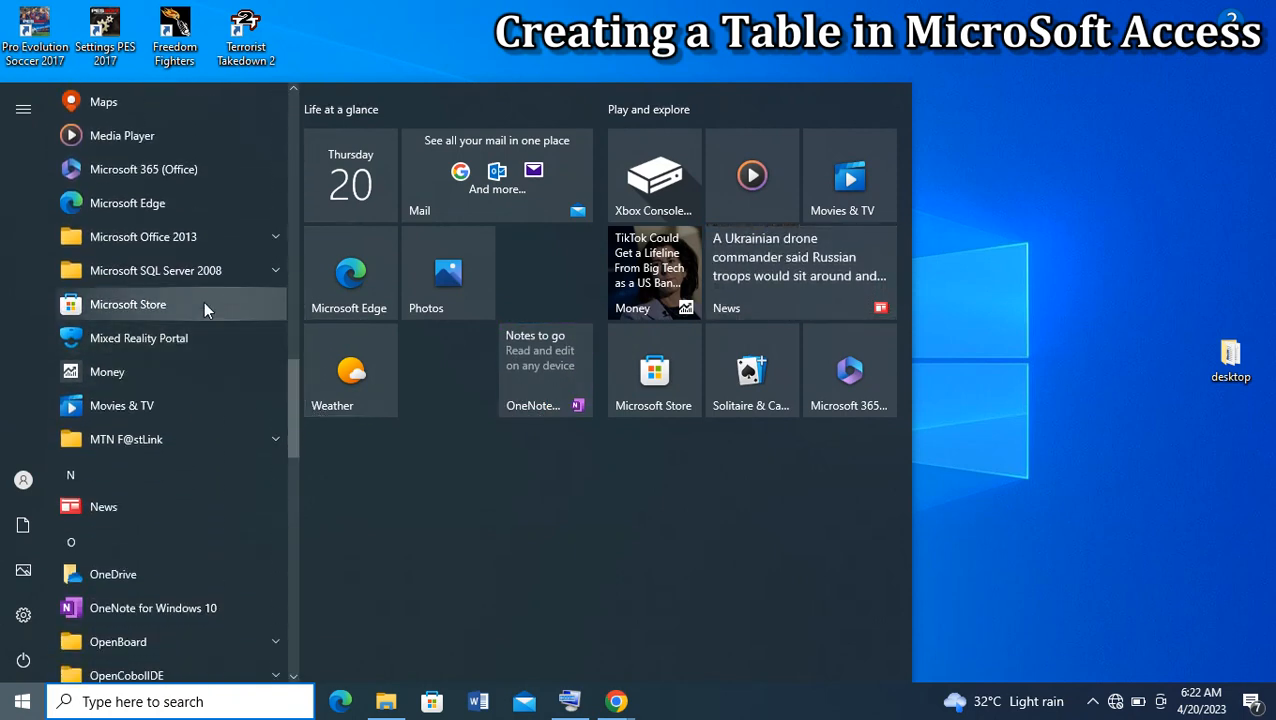
left_click(272, 237)
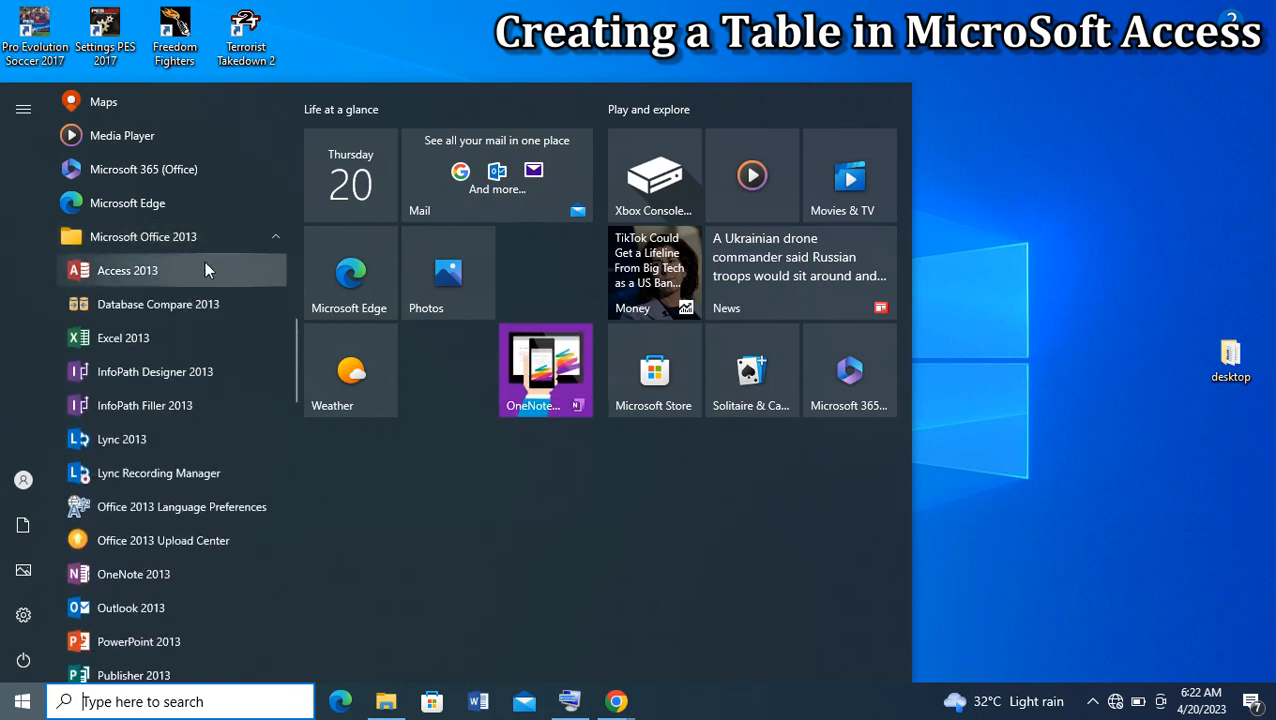
left_click(154, 269)
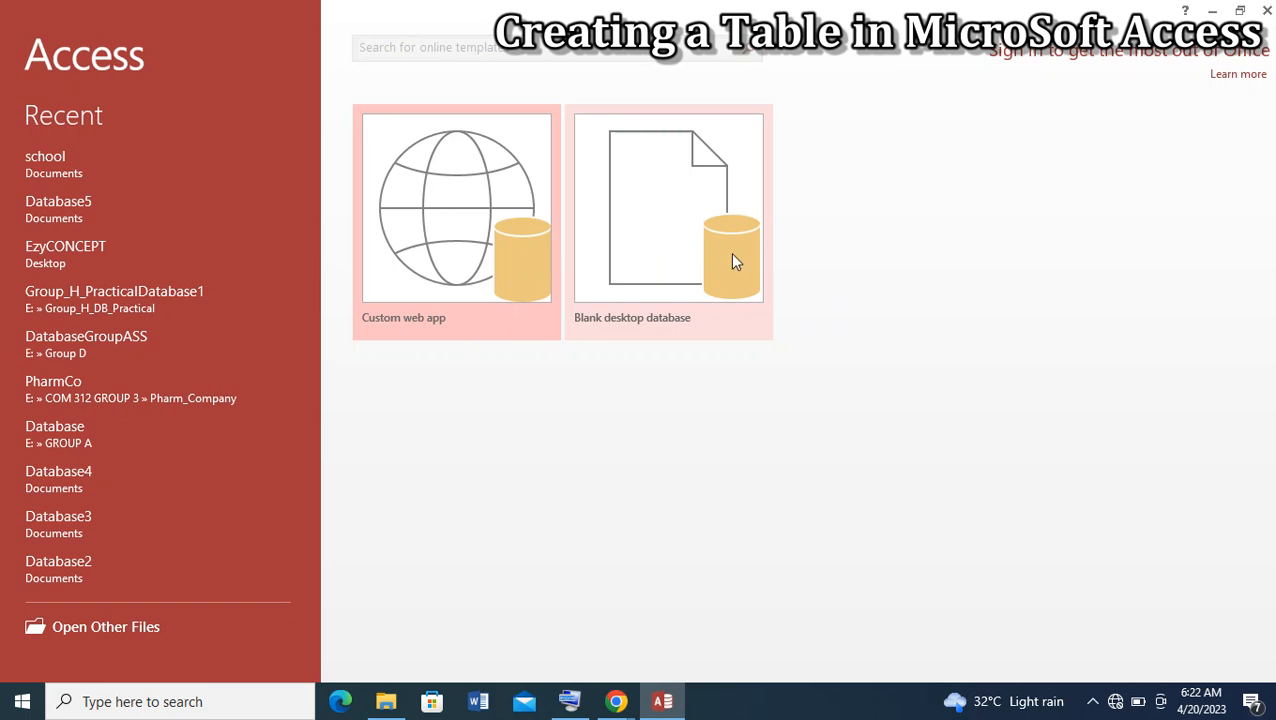
Create a blank desktop database named SCHOOL, stored on the Desktop
left_click(675, 236)
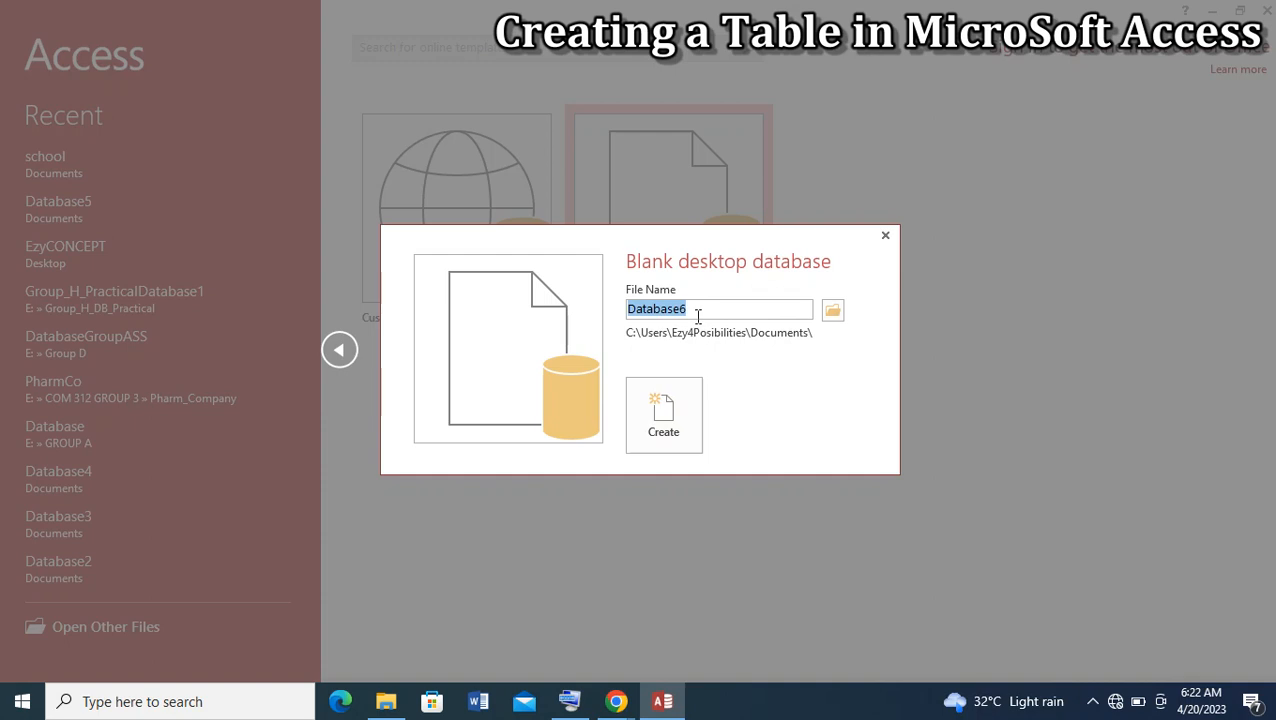
type("SCHOOL")
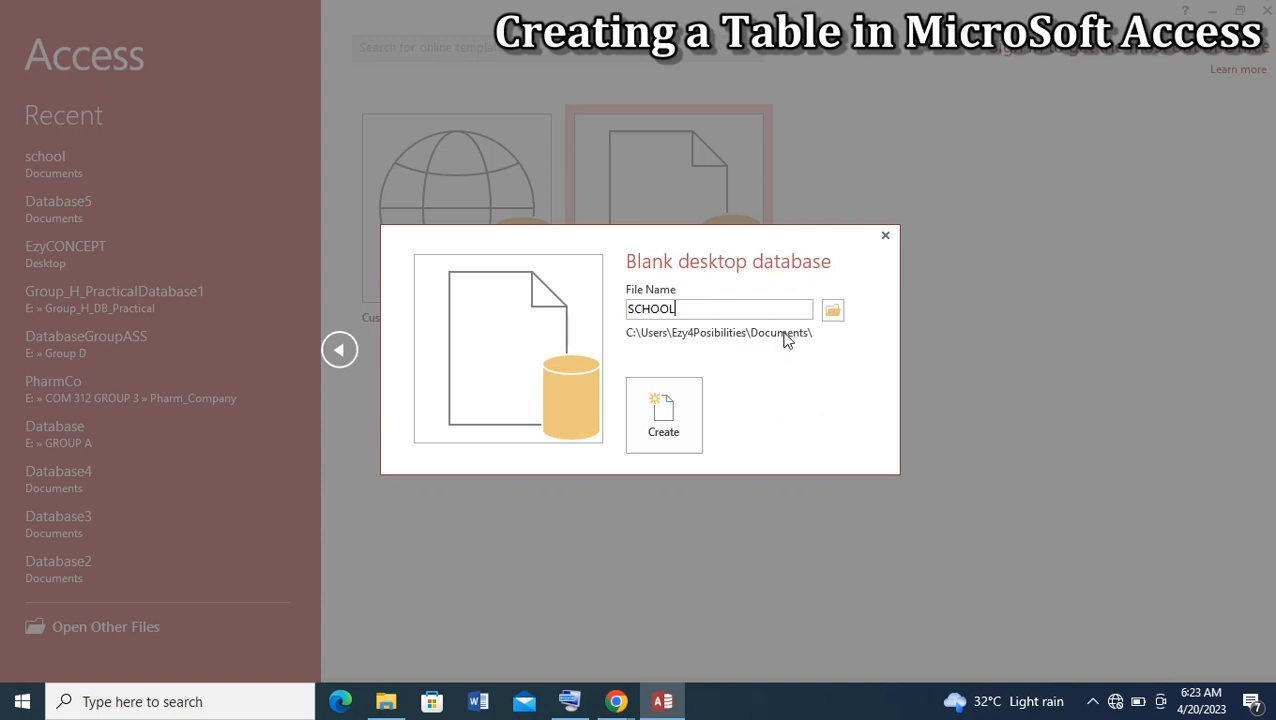
left_click(833, 313)
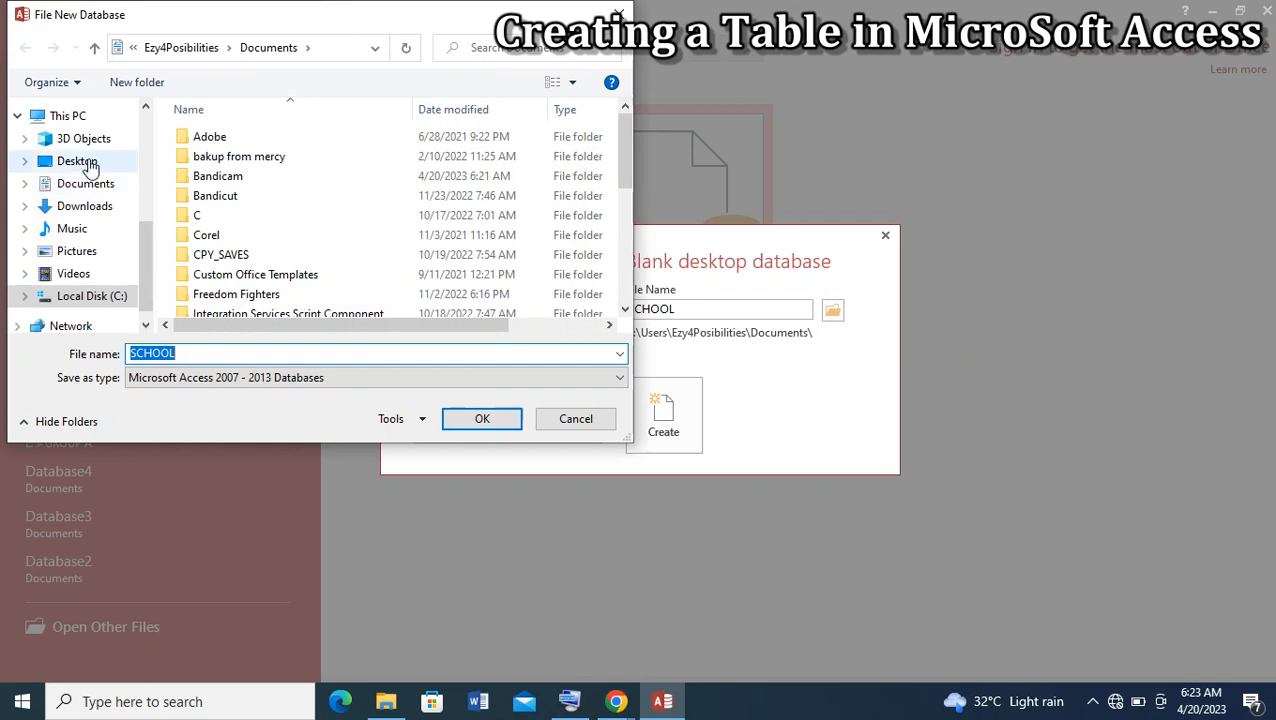
left_click(80, 162)
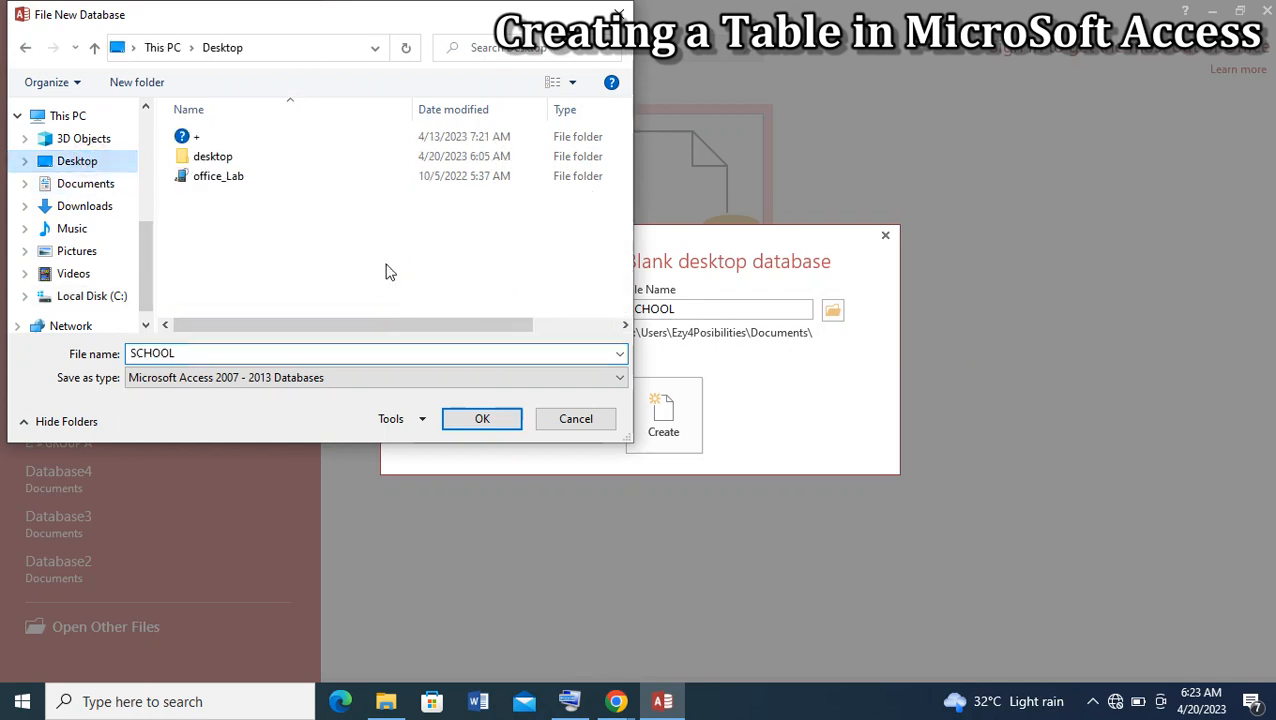
left_click(497, 419)
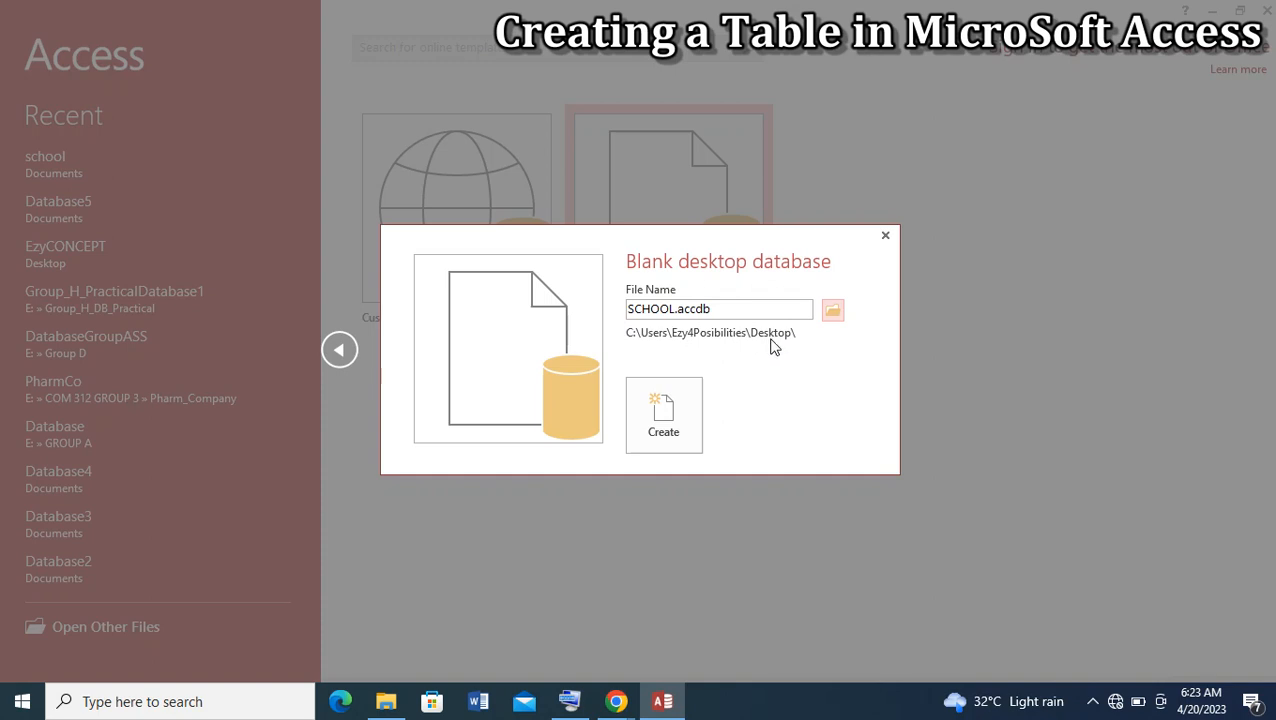
left_click(663, 424)
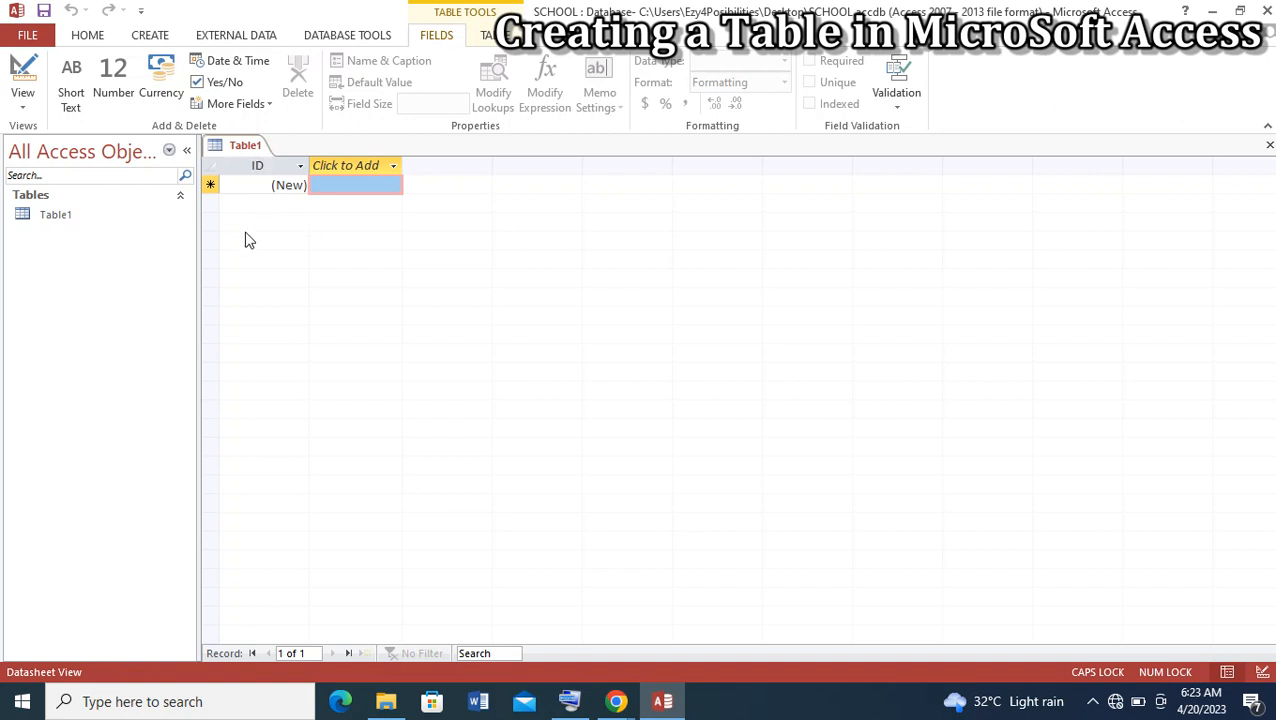
Switch Table1 to Design View, saving the table under the name STUDENT
left_click(76, 220)
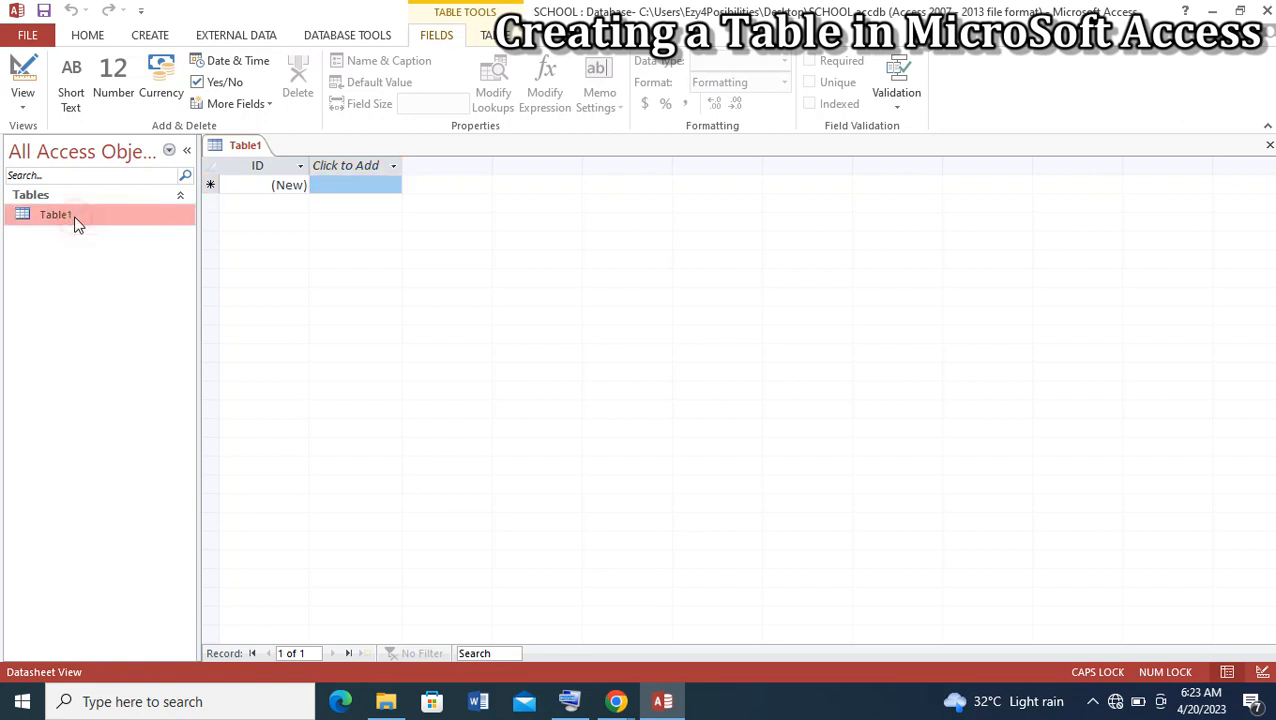
left_click(24, 107)
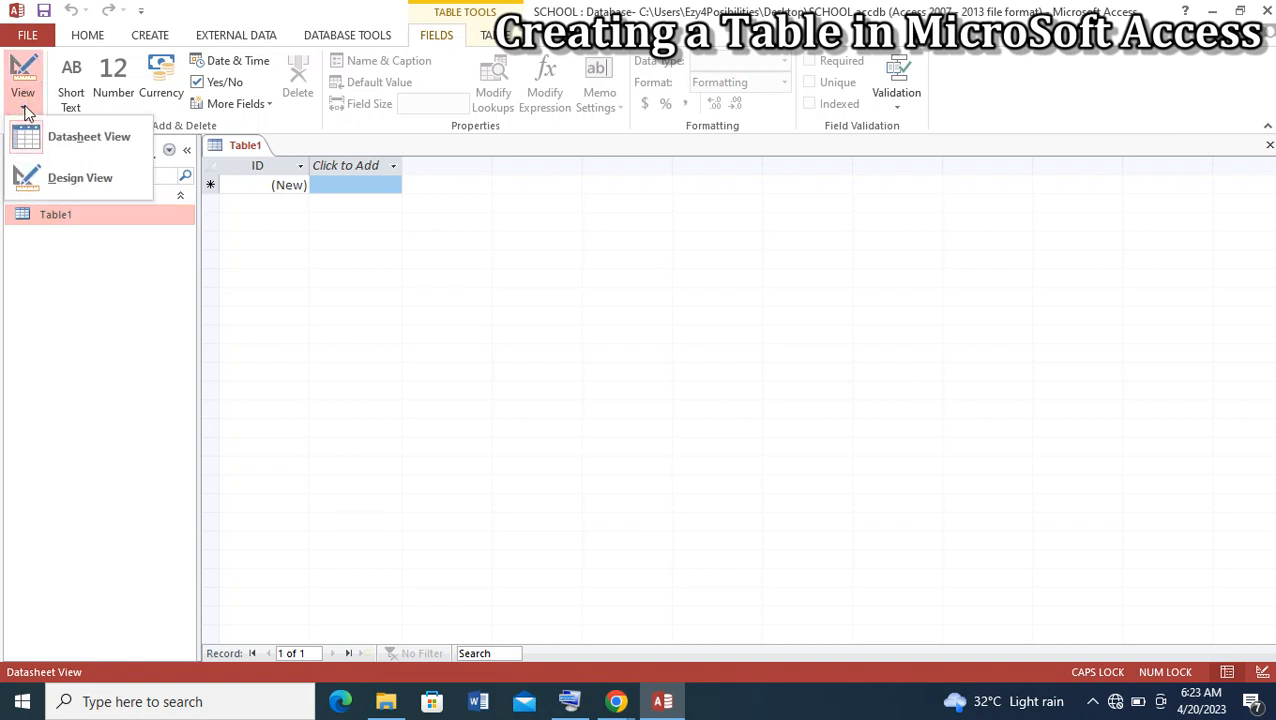
left_click(87, 178)
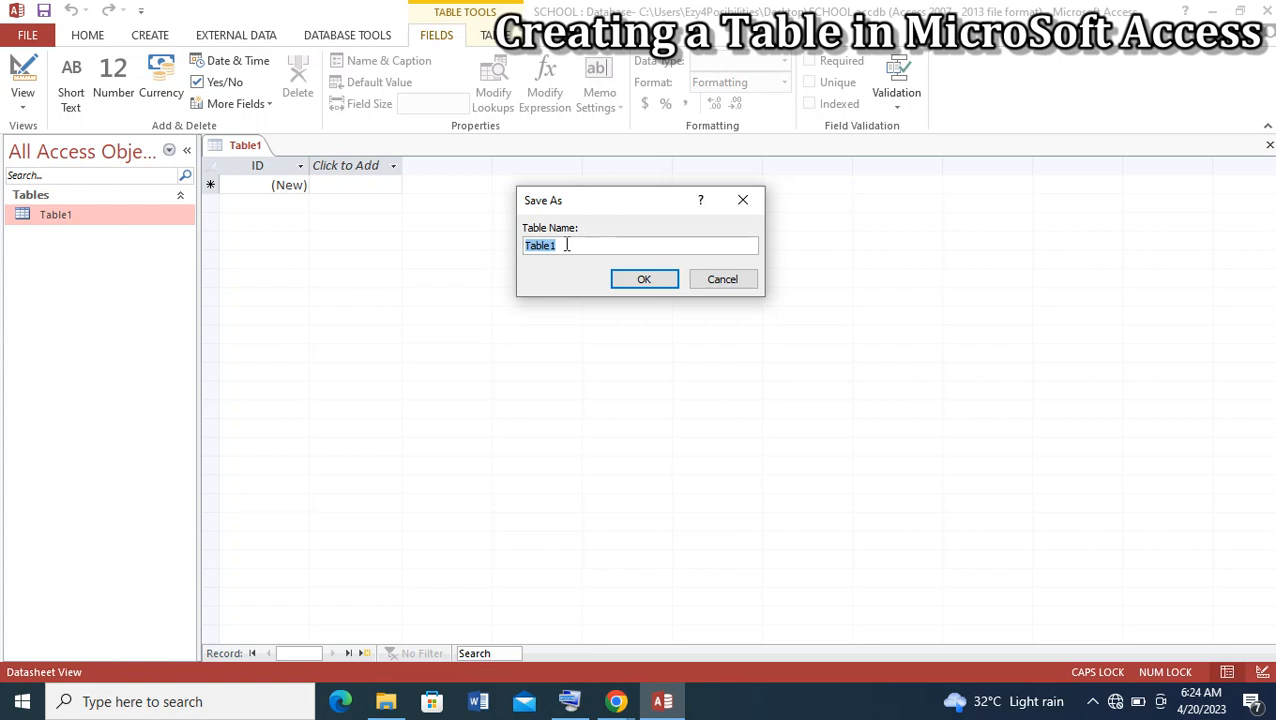
type("STUDENT")
left_click(645, 280)
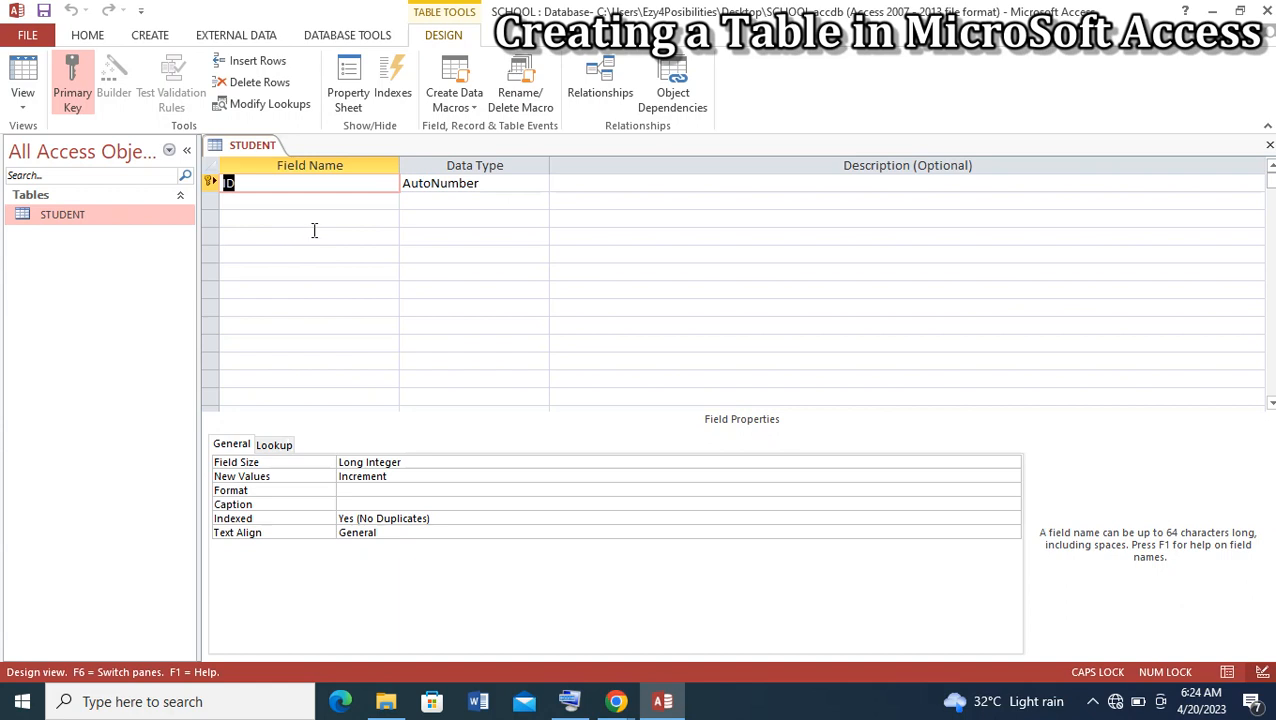
Rename the ID field as SN and add a REG_NO field with the Short Text data type below it
type("SN")
left_click(294, 202)
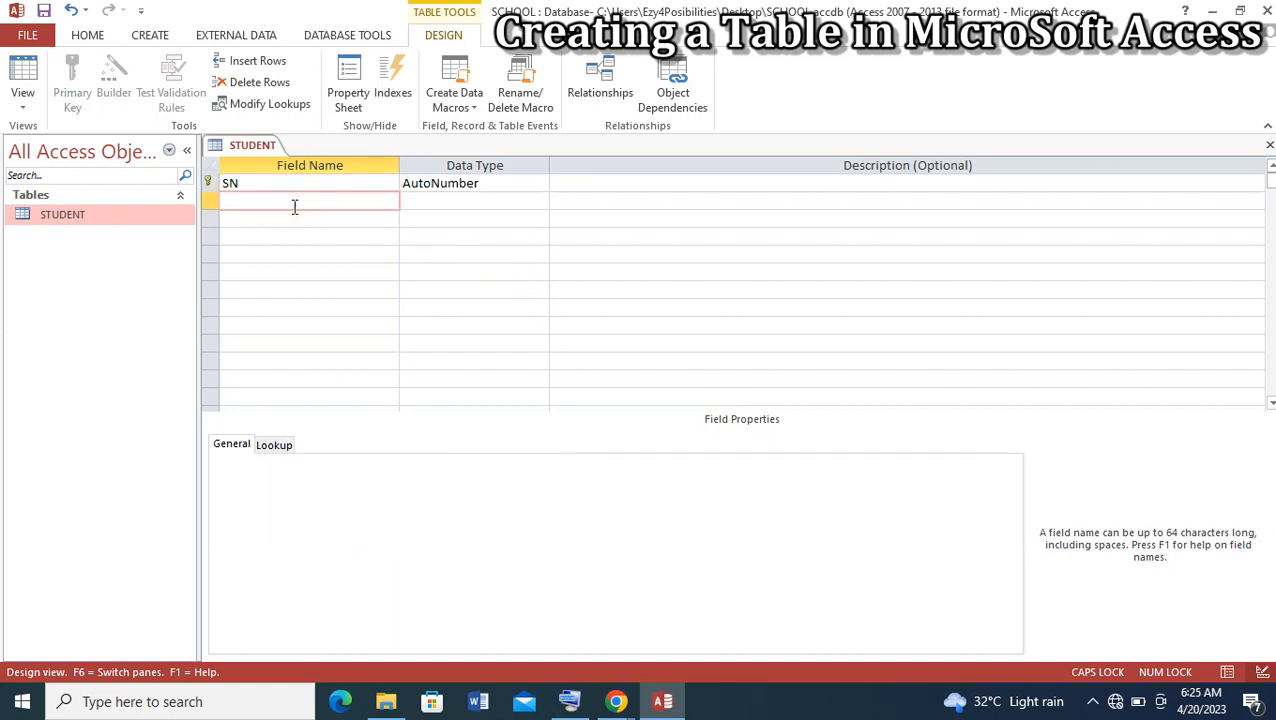
type("RE")
type("G")
type("N")
type("_")
type("NO")
left_click(507, 199)
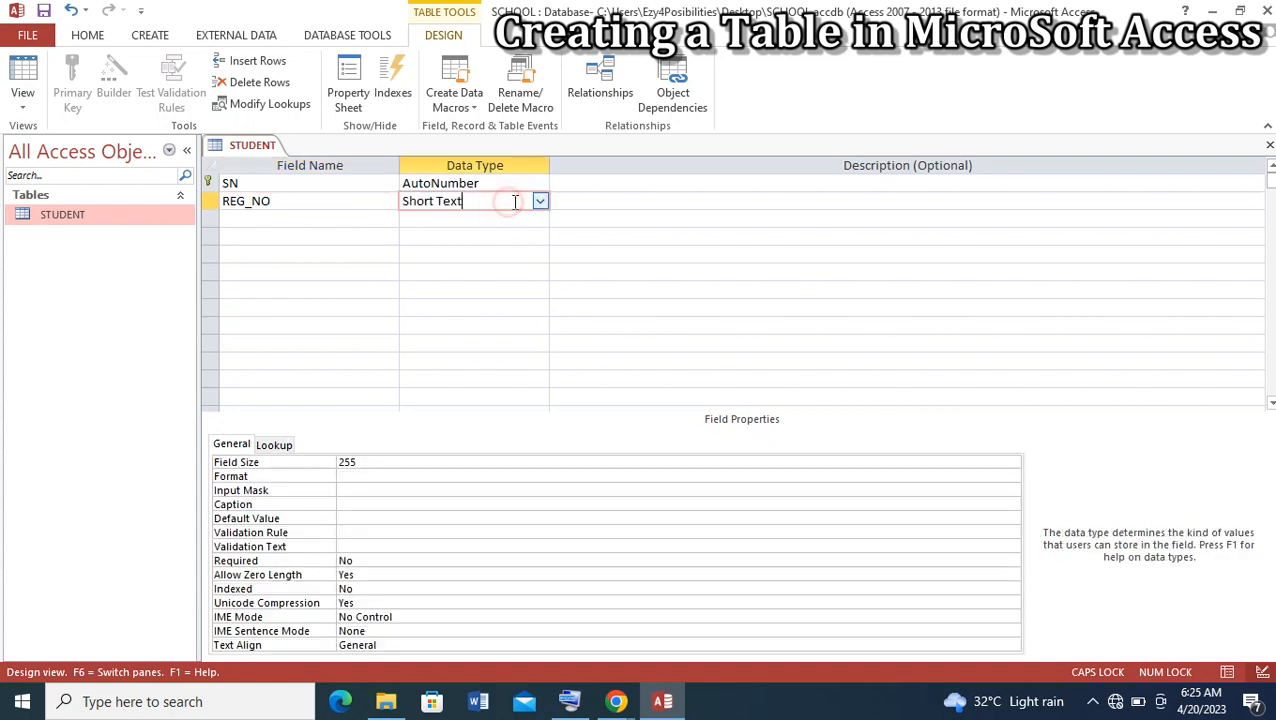
Add a field named S_NAME with the Short Text data type below REG_NO
left_click(294, 220)
type("NAM")
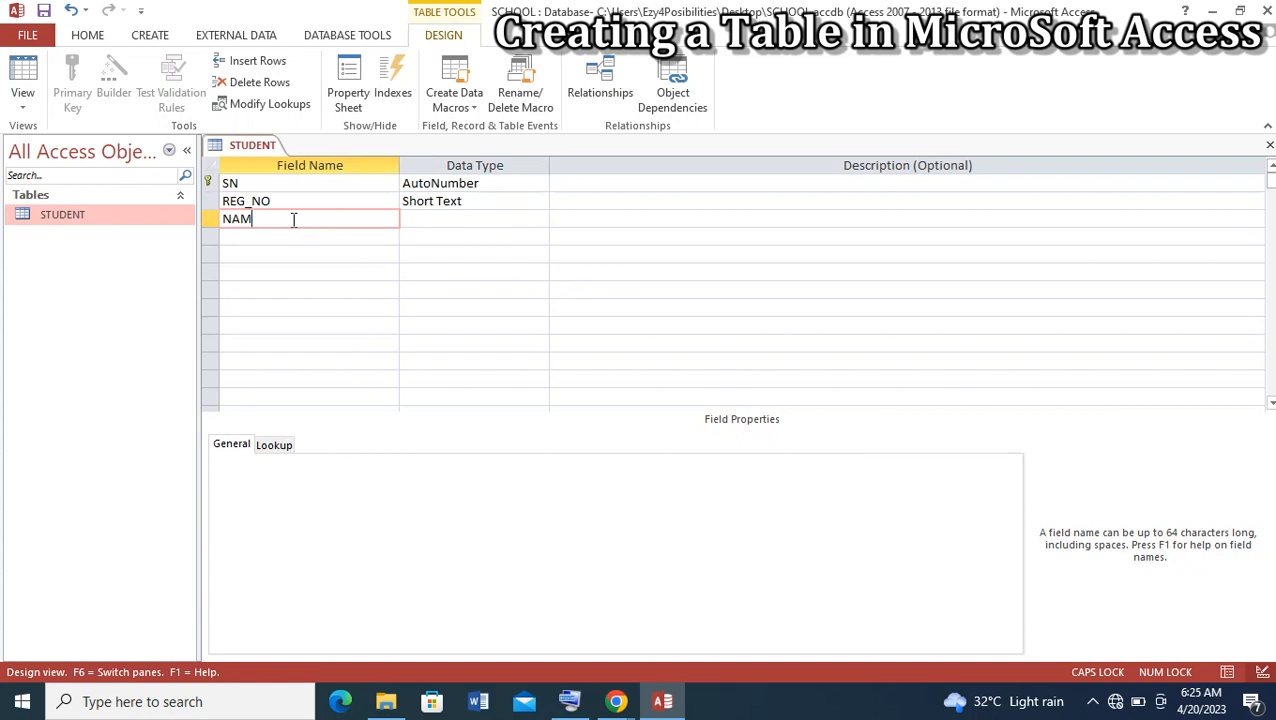
key("BackSpace")
key("BackSpace")
key("BackSpace")
type("S_NAME")
left_click(468, 219)
Add the fields DEPT, LEVEL and PROGRAMME below S_NAME, each with the Short Text data type
left_click(302, 232)
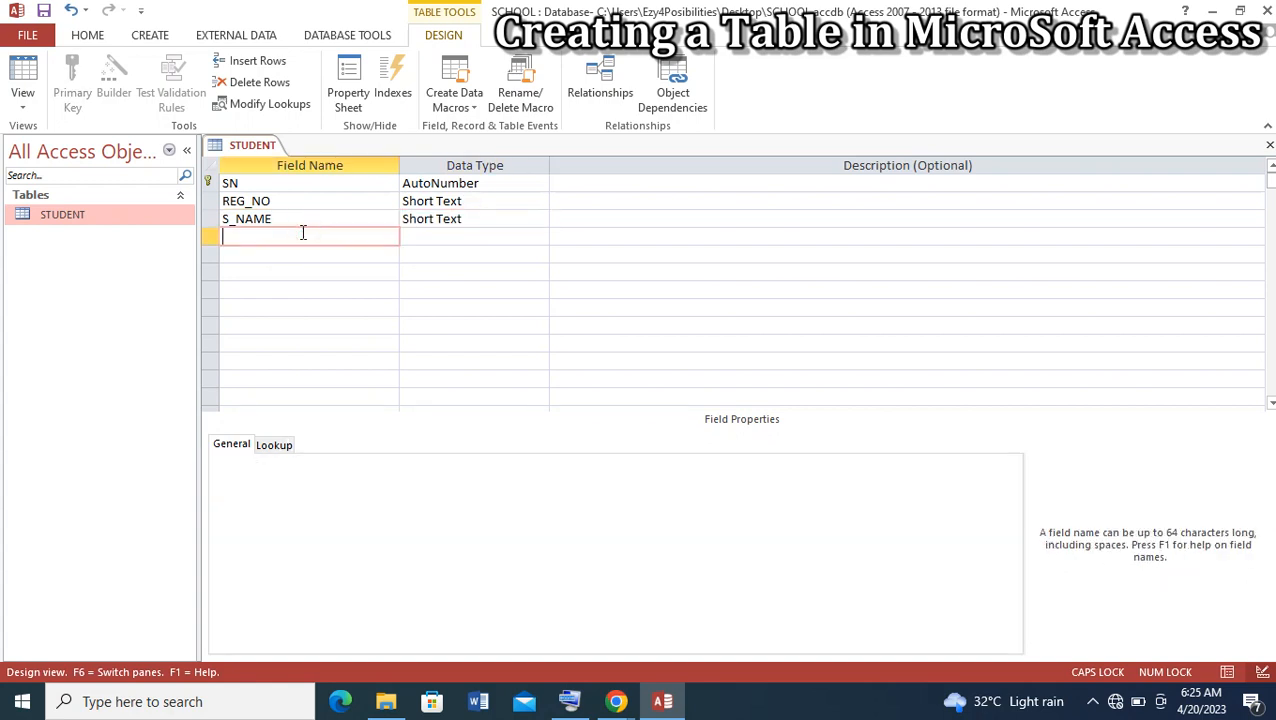
type("DEPT")
left_click(479, 237)
left_click(331, 255)
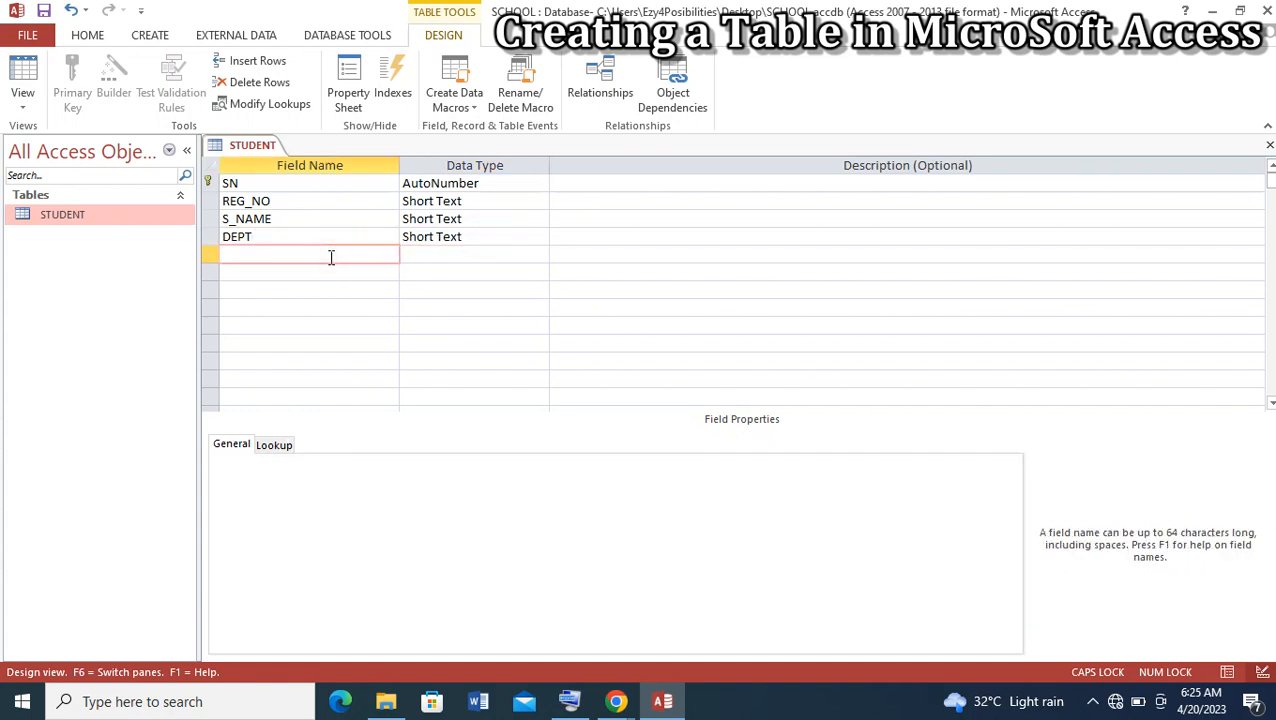
type("LEVEL")
left_click(321, 266)
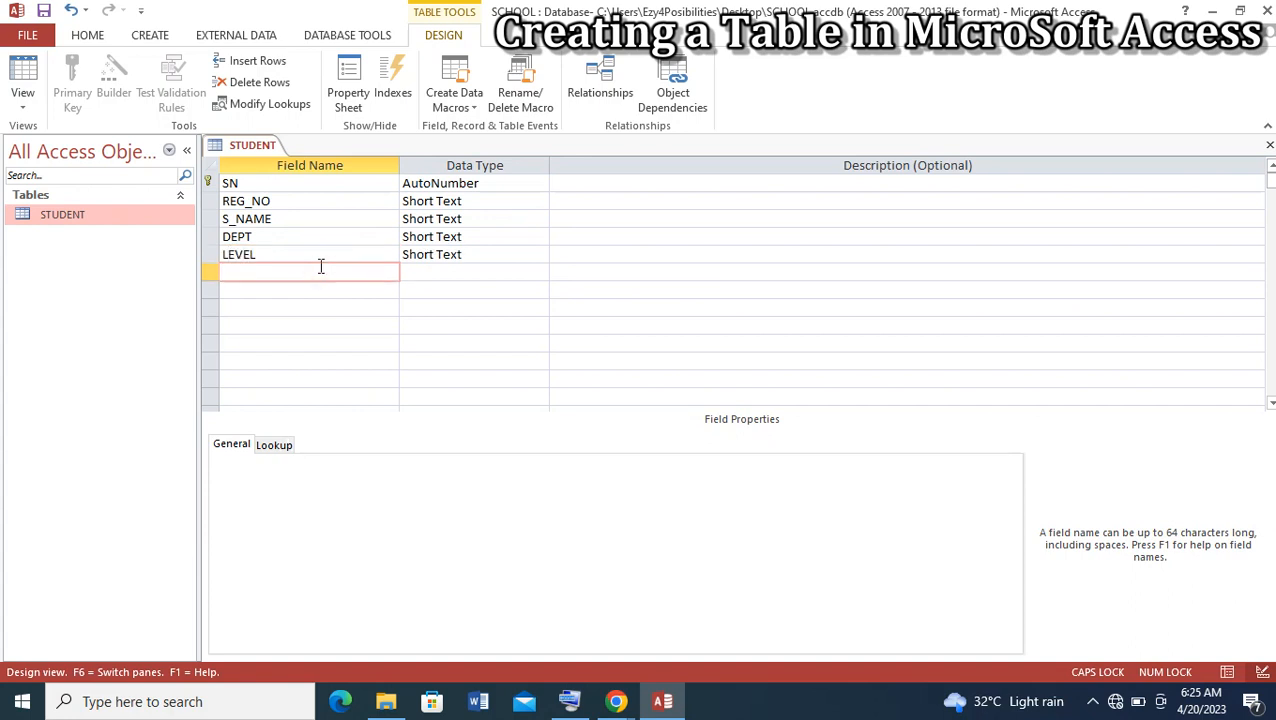
type("PROGRAMME")
Start the Lookup Wizard for the LEVEL field's data type and choose to type in the lookup values
left_click(497, 254)
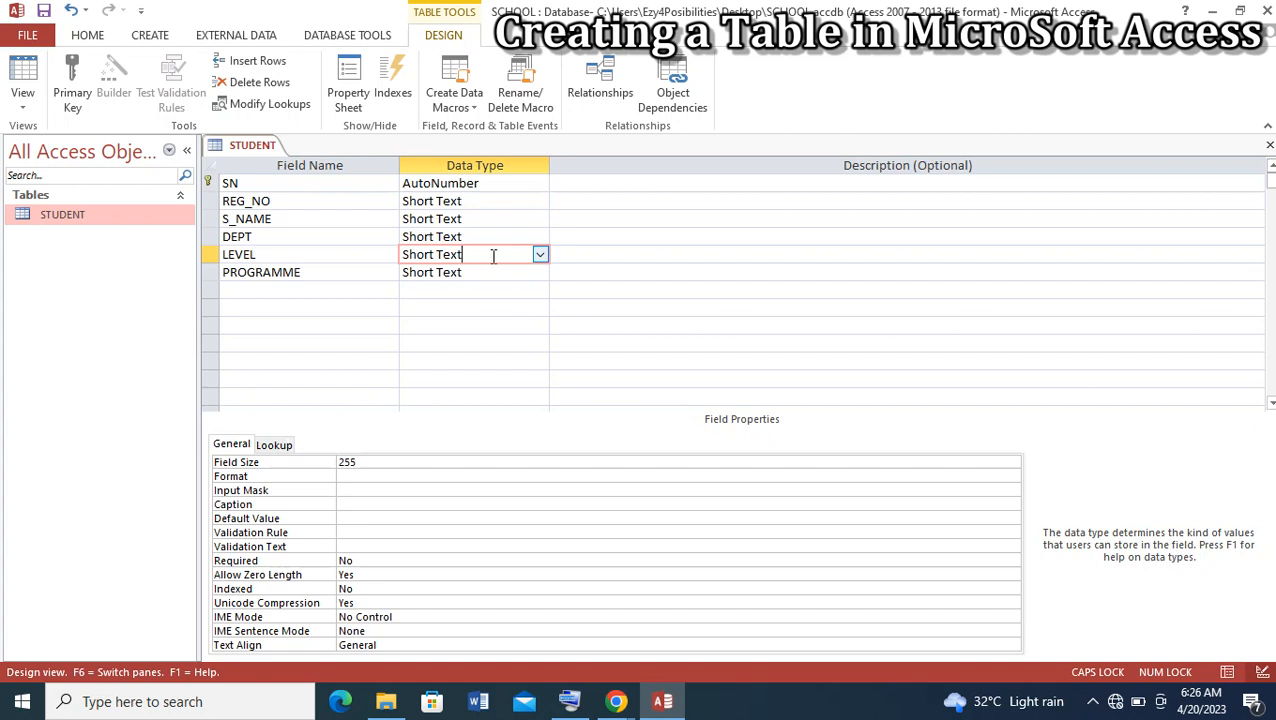
left_click(539, 255)
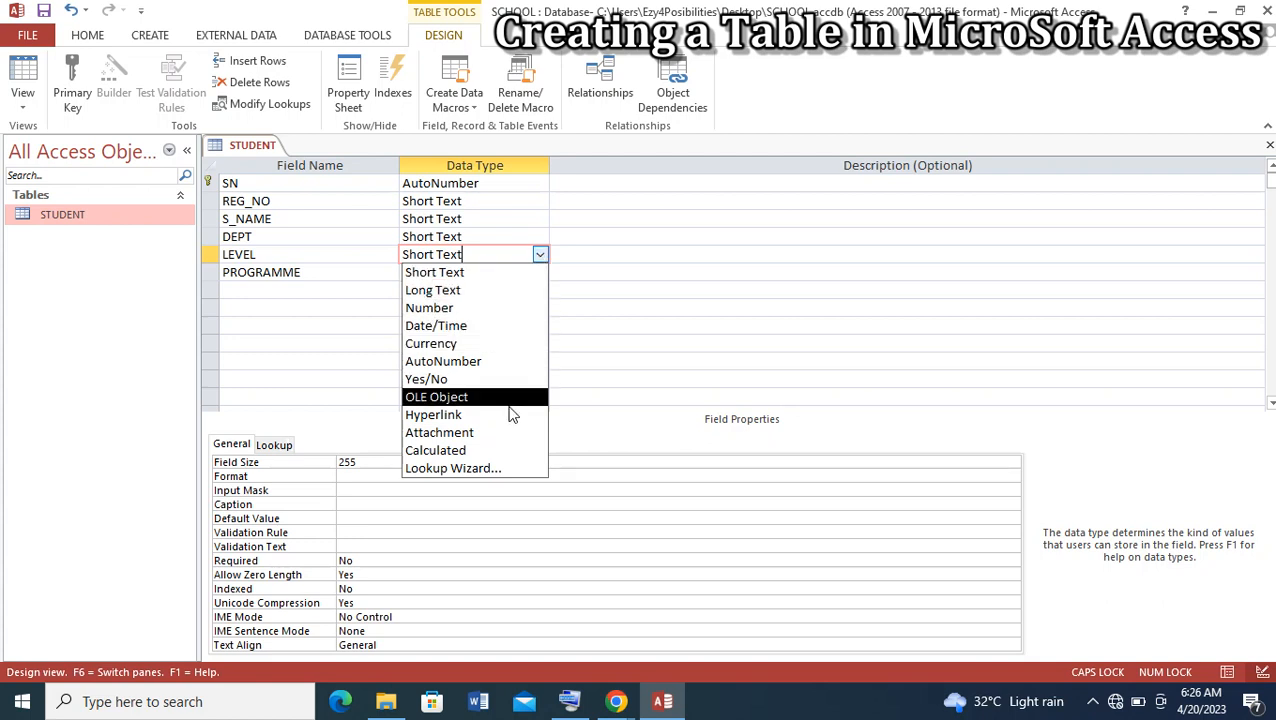
left_click(489, 470)
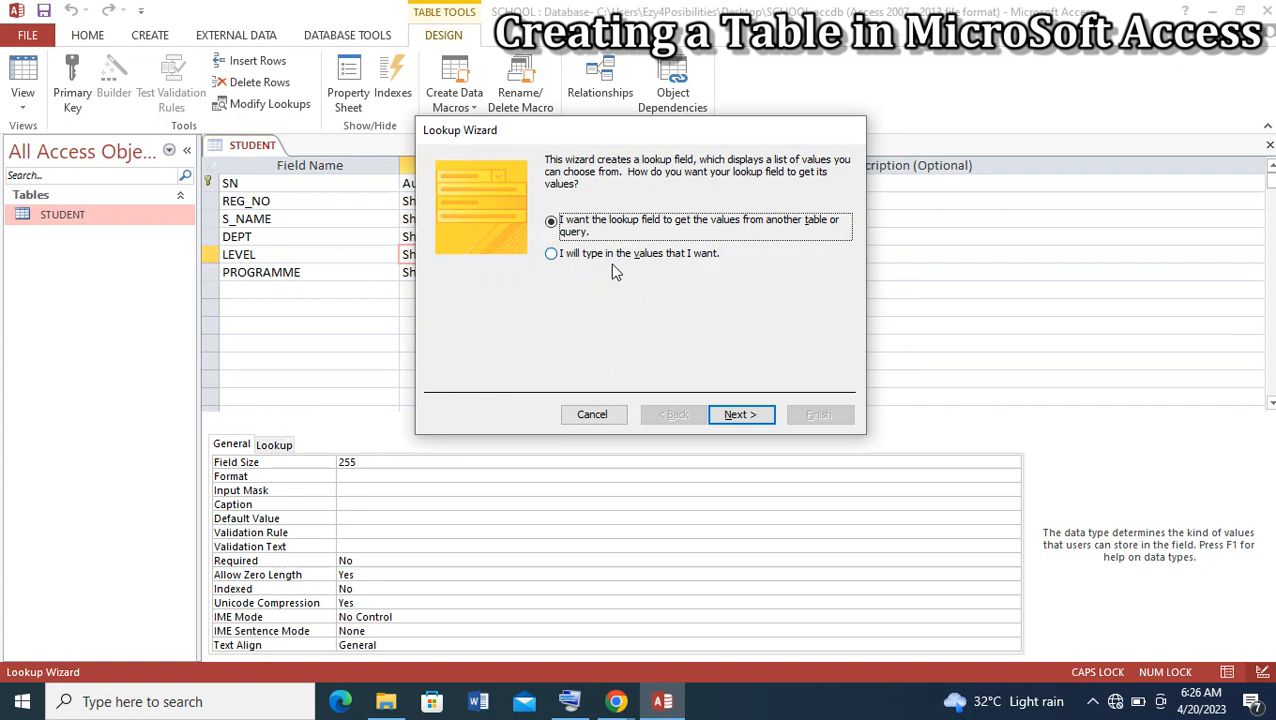
left_click(618, 256)
left_click(740, 414)
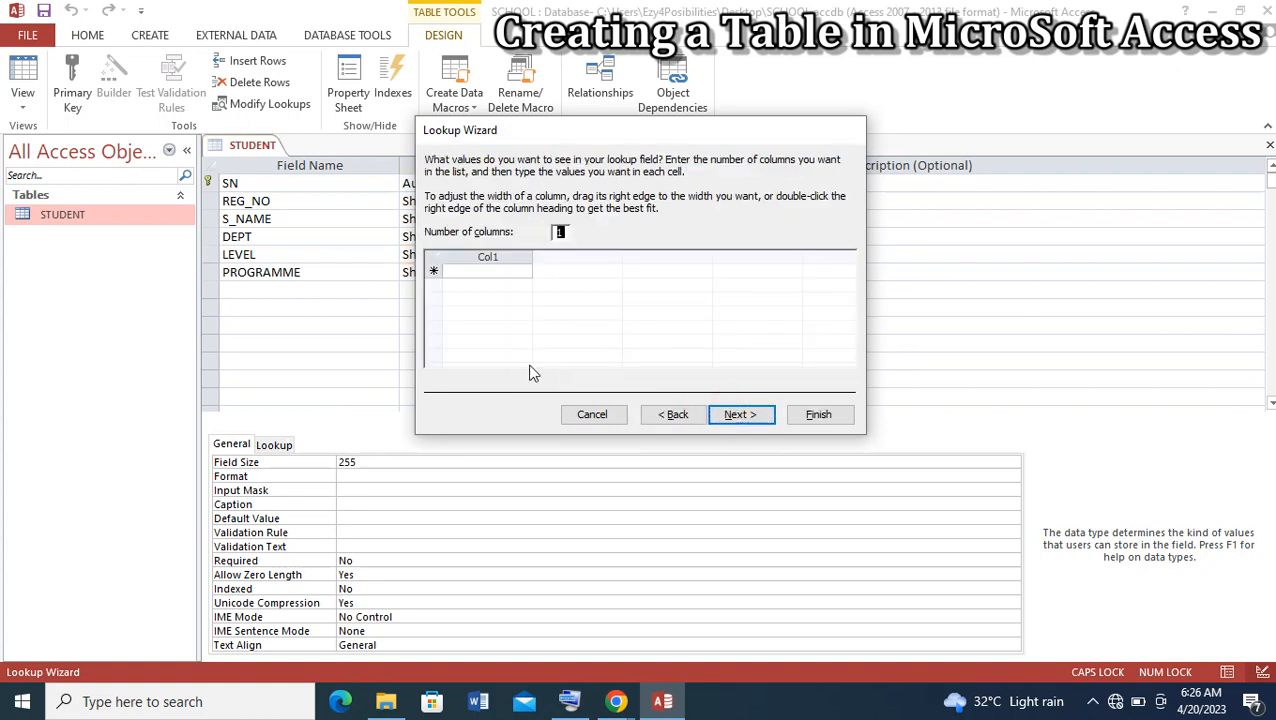
Enter ND1, ND2, HND1 and HND2 as the LEVEL lookup values in one column and finish the wizard
left_click(482, 272)
type("N")
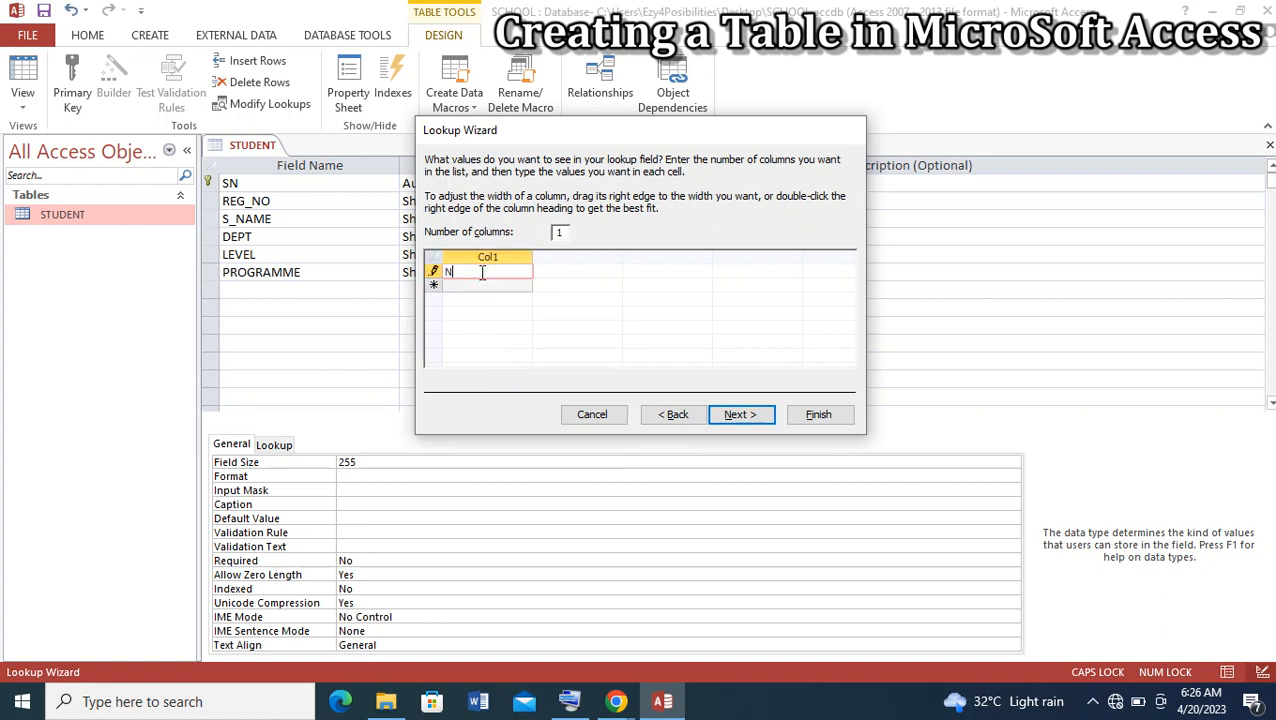
type("D1")
key("Return")
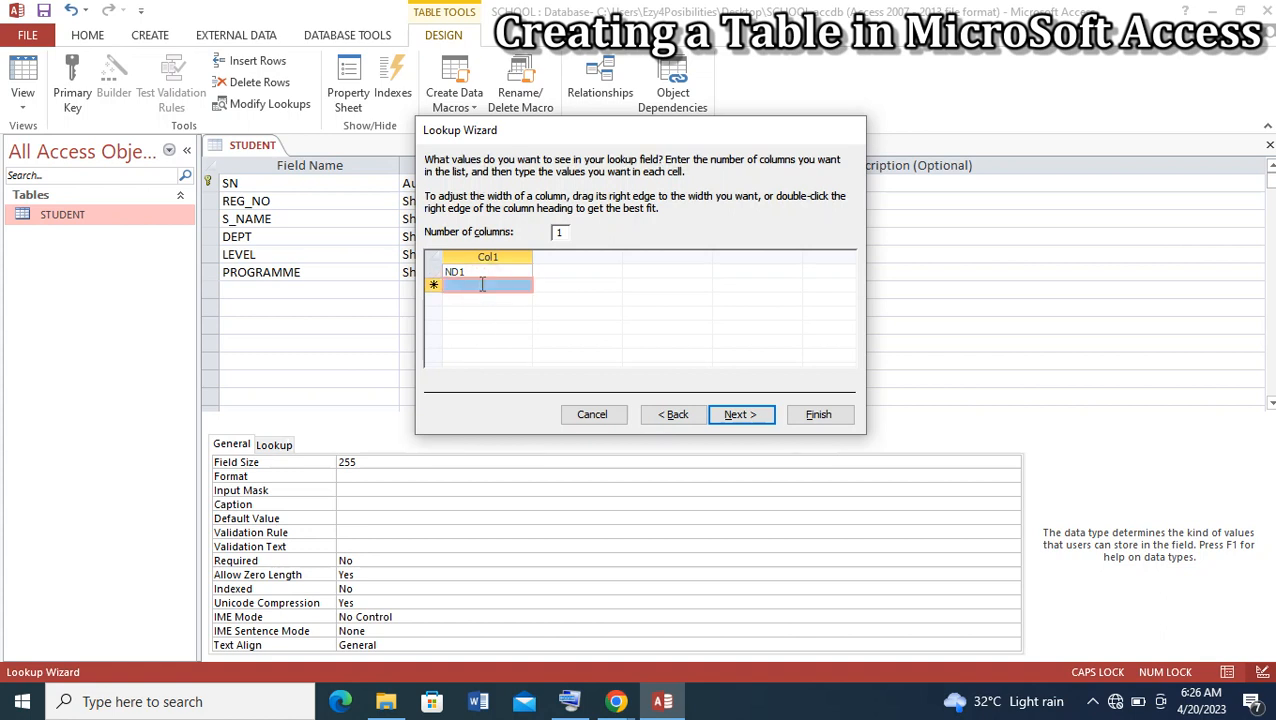
left_click(482, 285)
type("ND2")
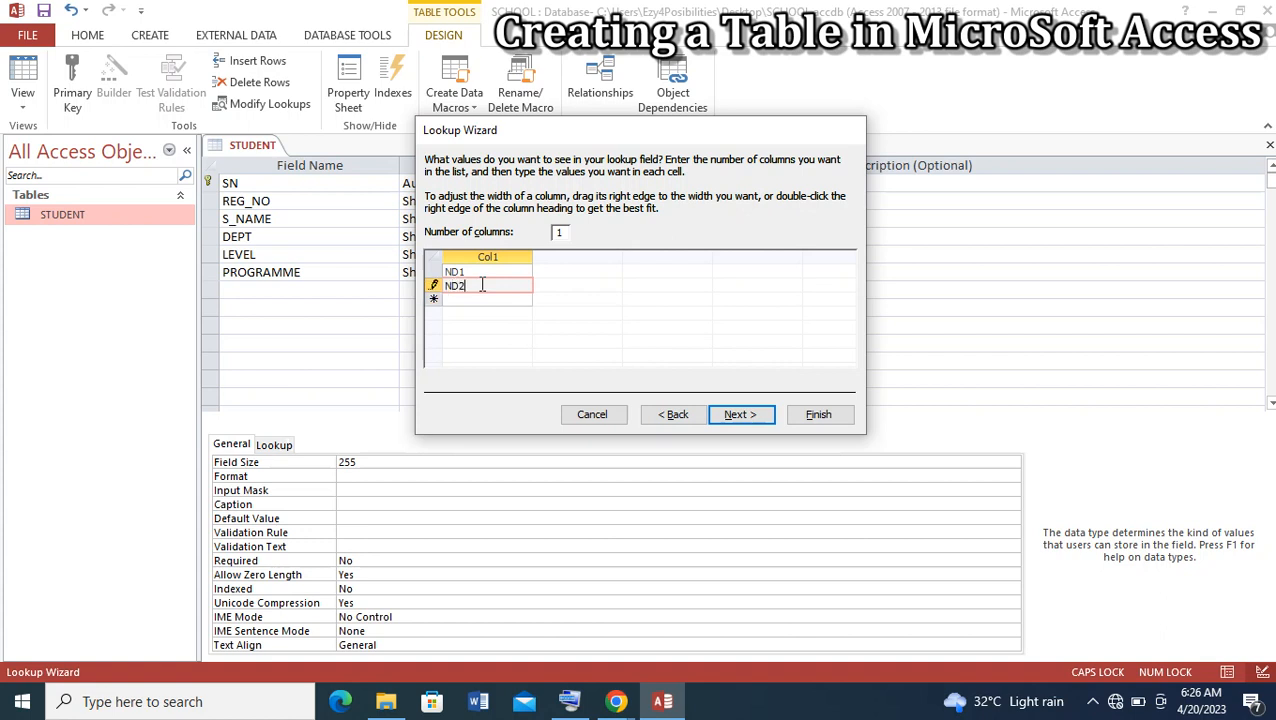
key("Down")
type("HND")
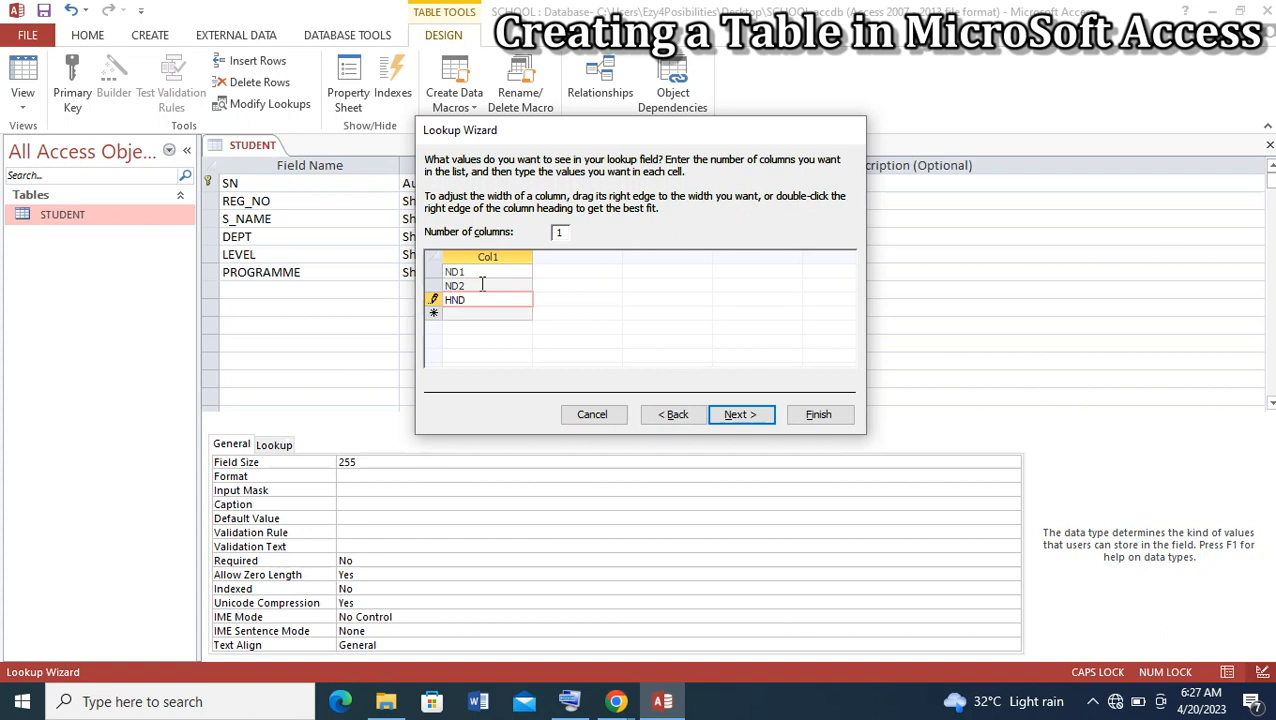
key("Down")
type("HND")
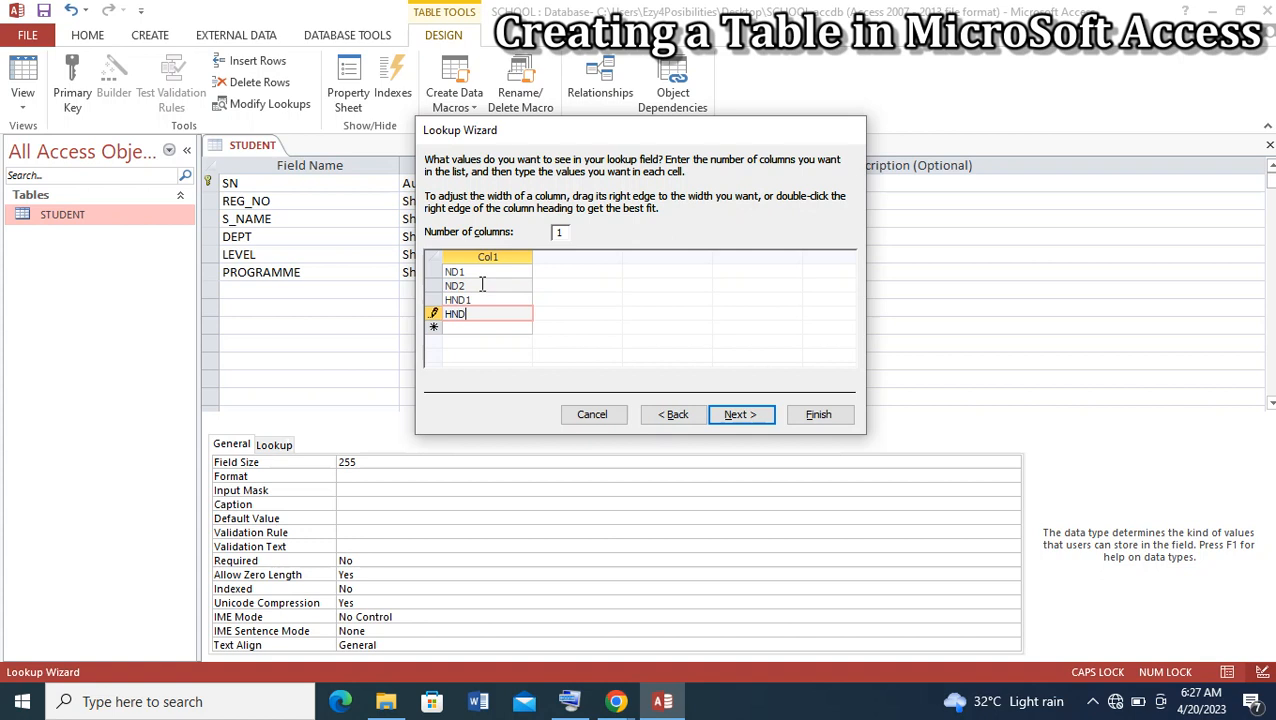
type("2")
left_click(740, 420)
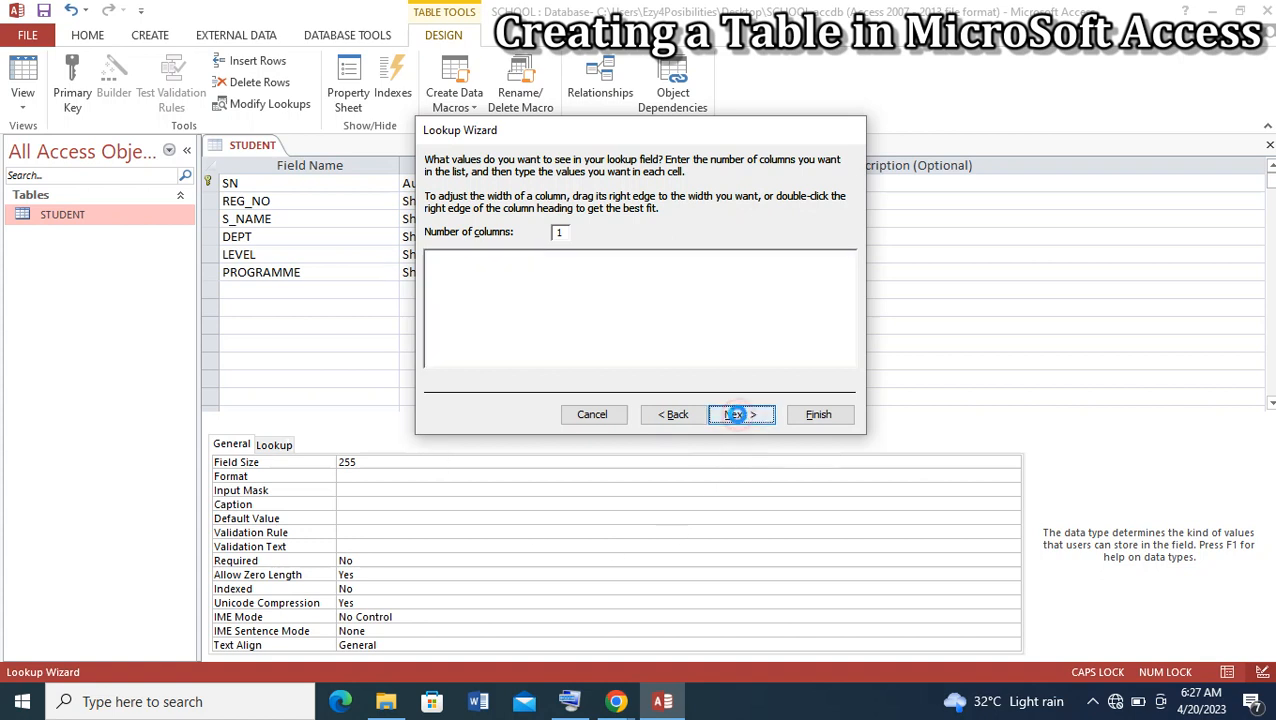
left_click(818, 416)
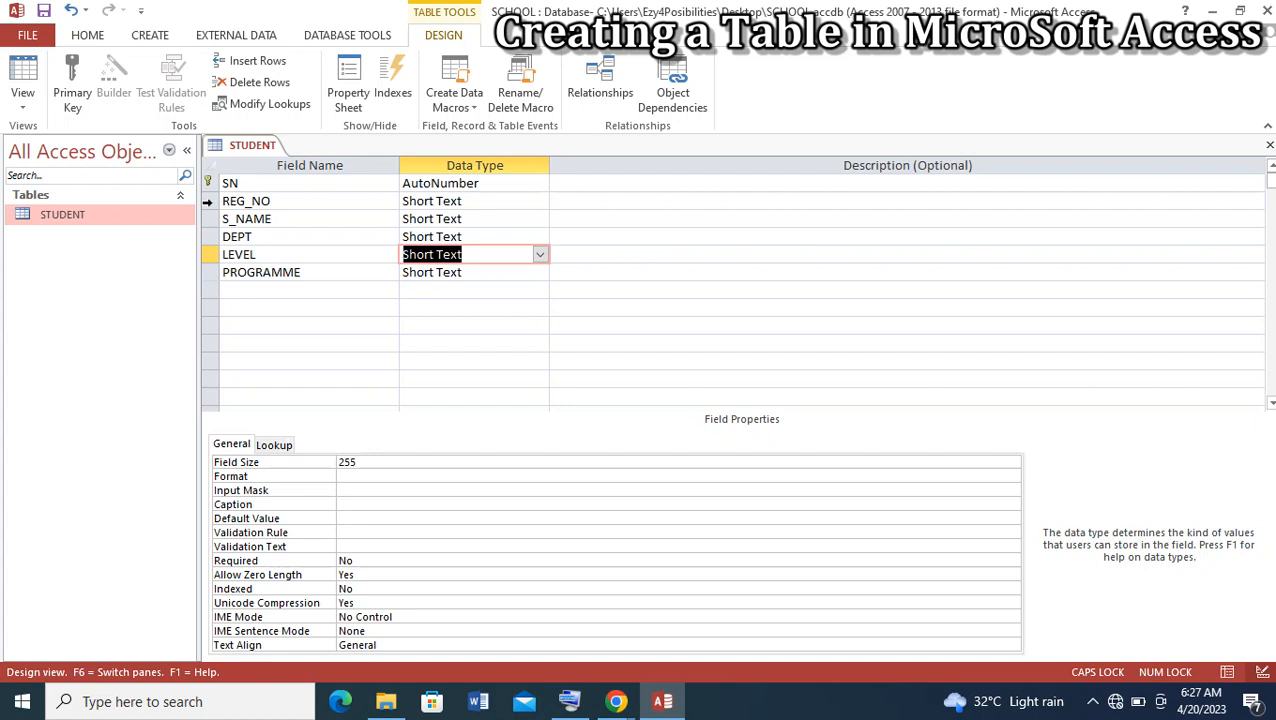
Make REG_NO the primary key of the STUDENT table, then save the table and switch it to Datasheet View
left_click(208, 201)
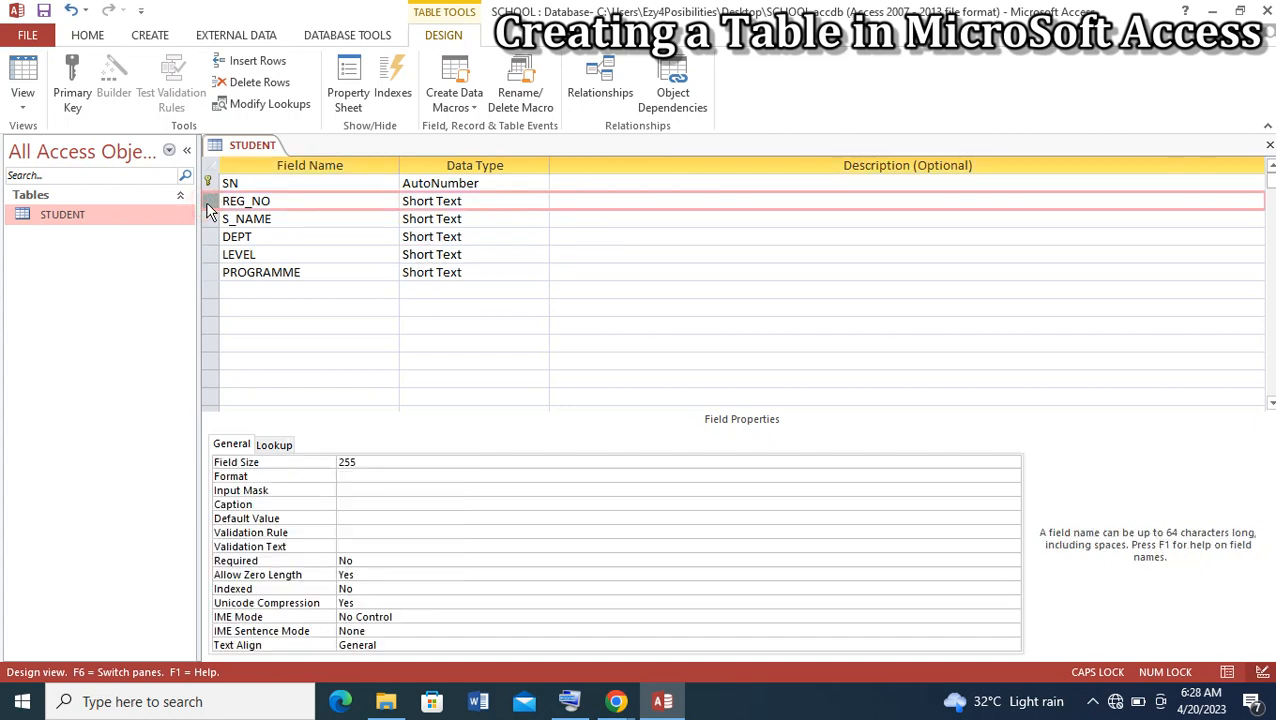
left_click(72, 100)
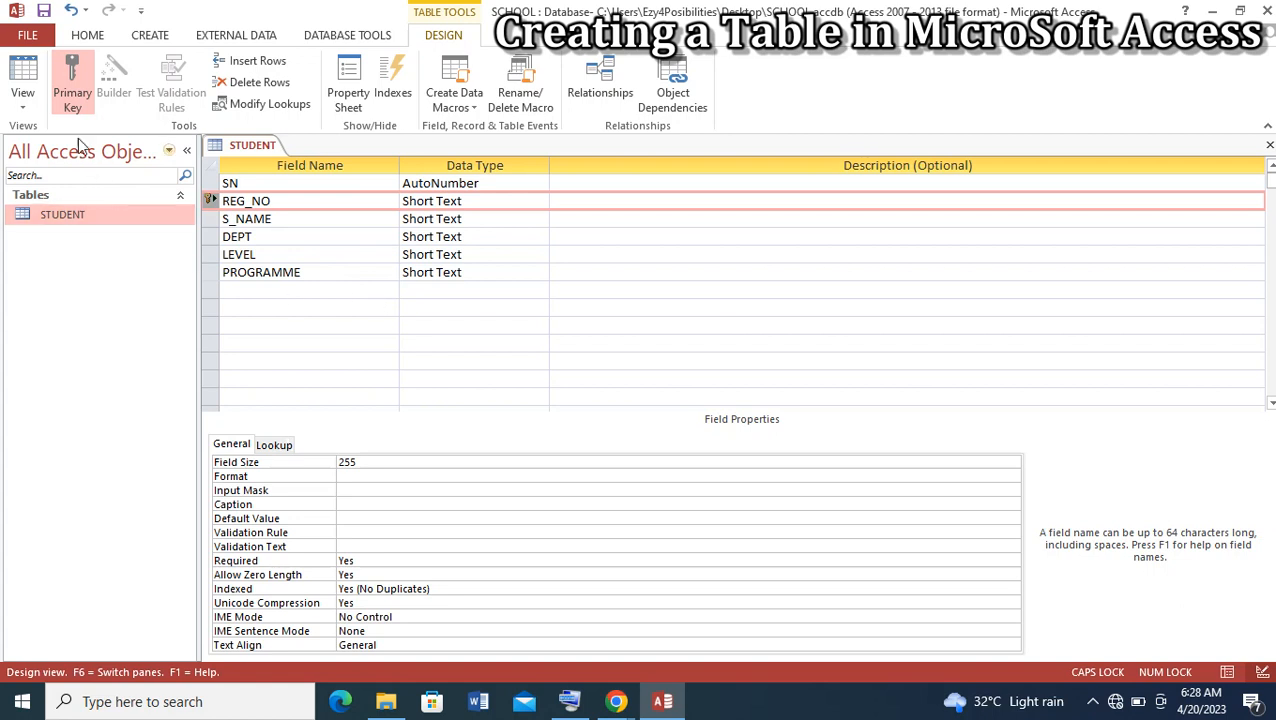
left_click(23, 105)
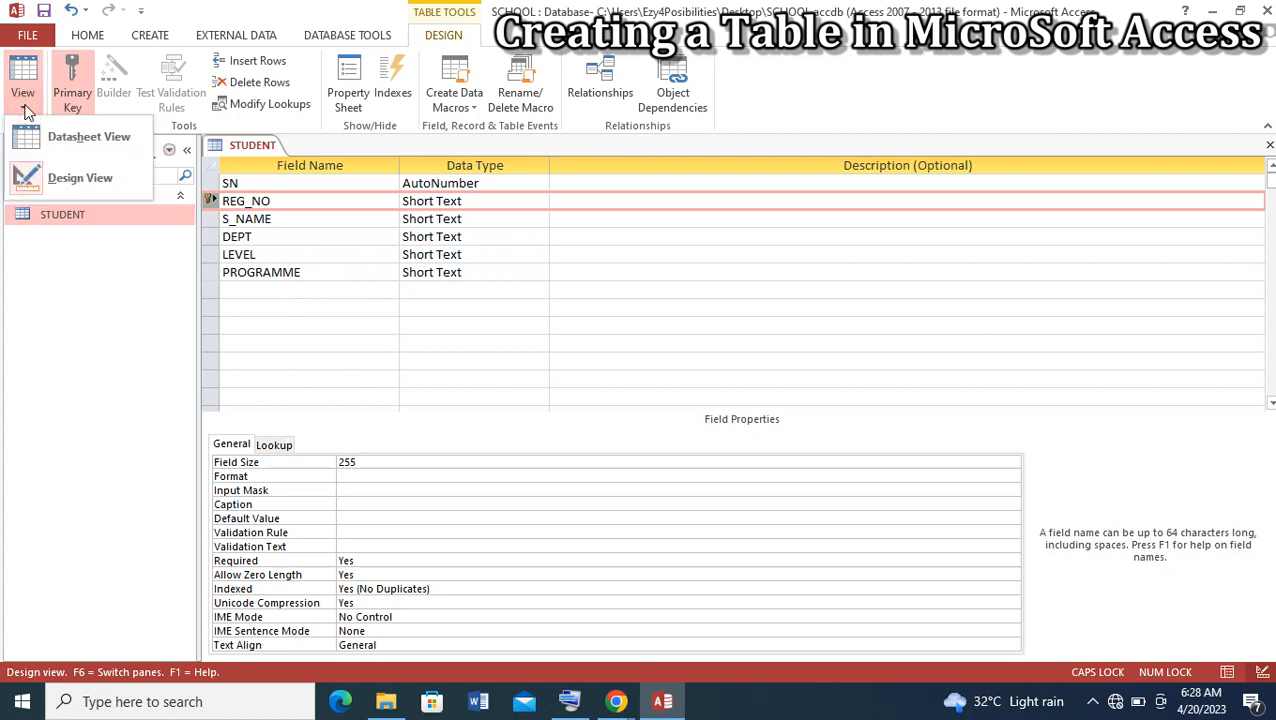
left_click(82, 138)
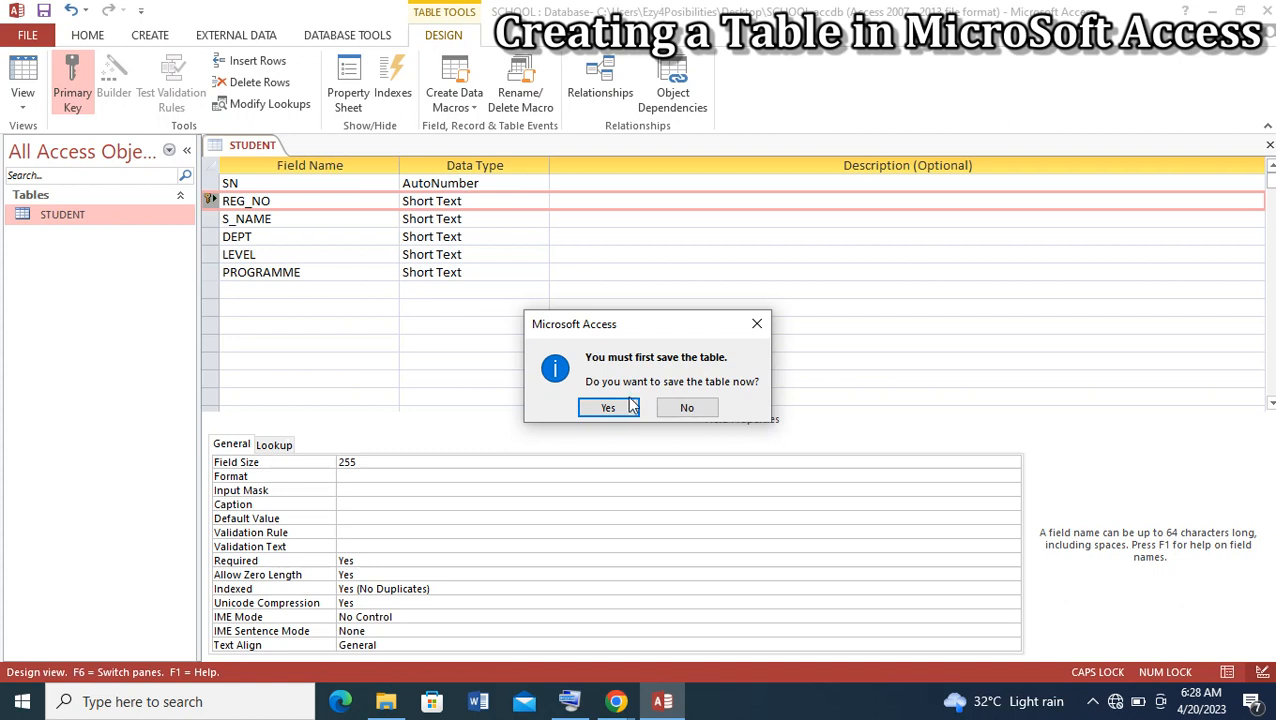
left_click(609, 407)
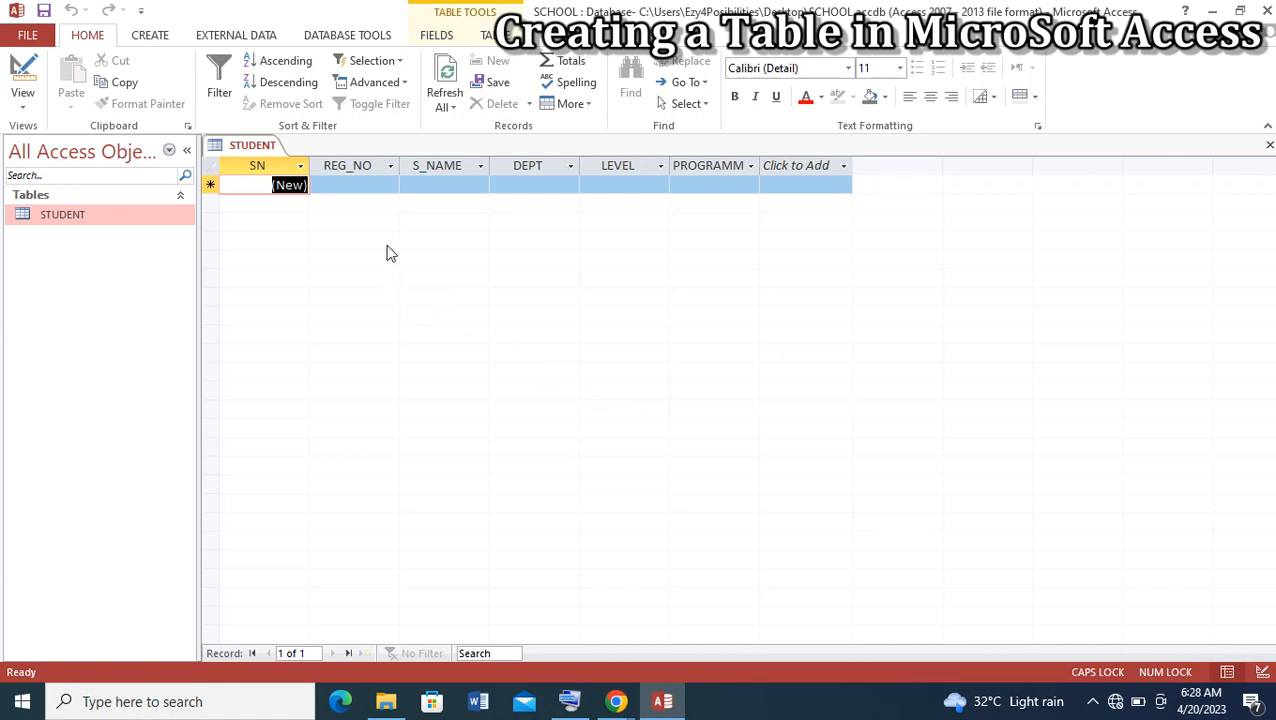
Enter the first student record with REG_NO 001, the student's name, DEPT CS, LEVEL ND2 and PROGRAMME MORNING
left_click(358, 183)
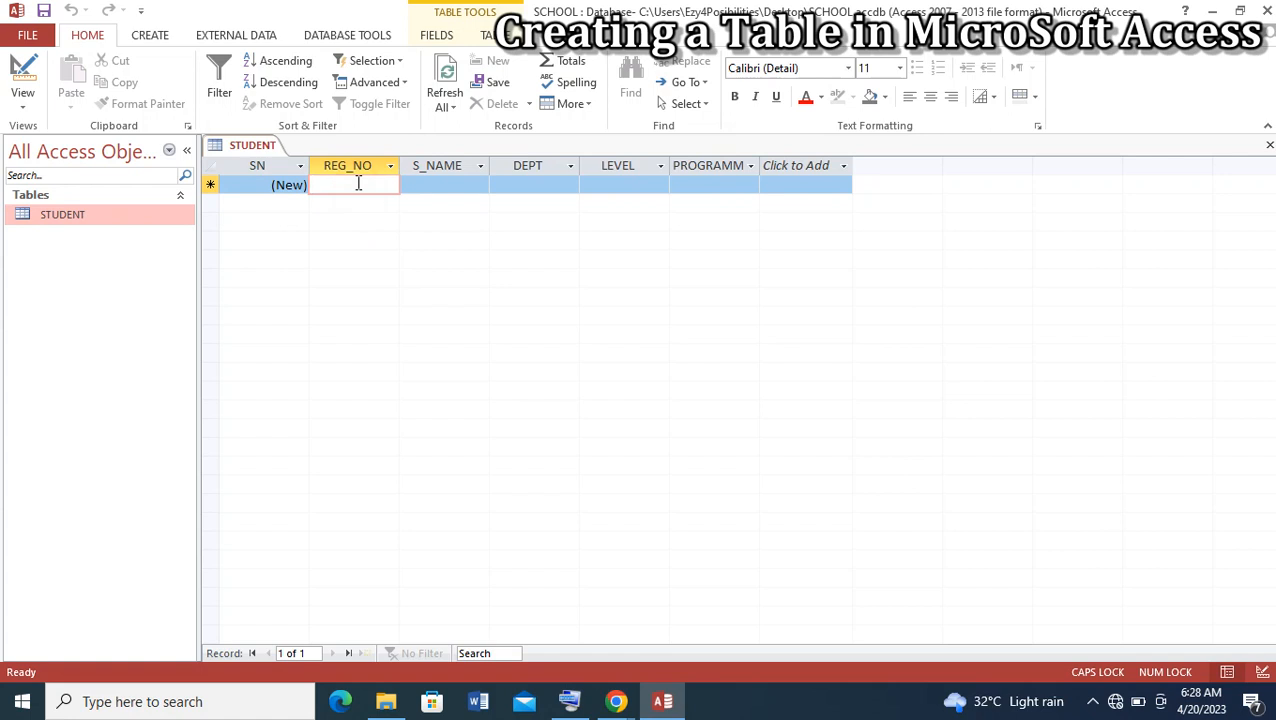
type("001")
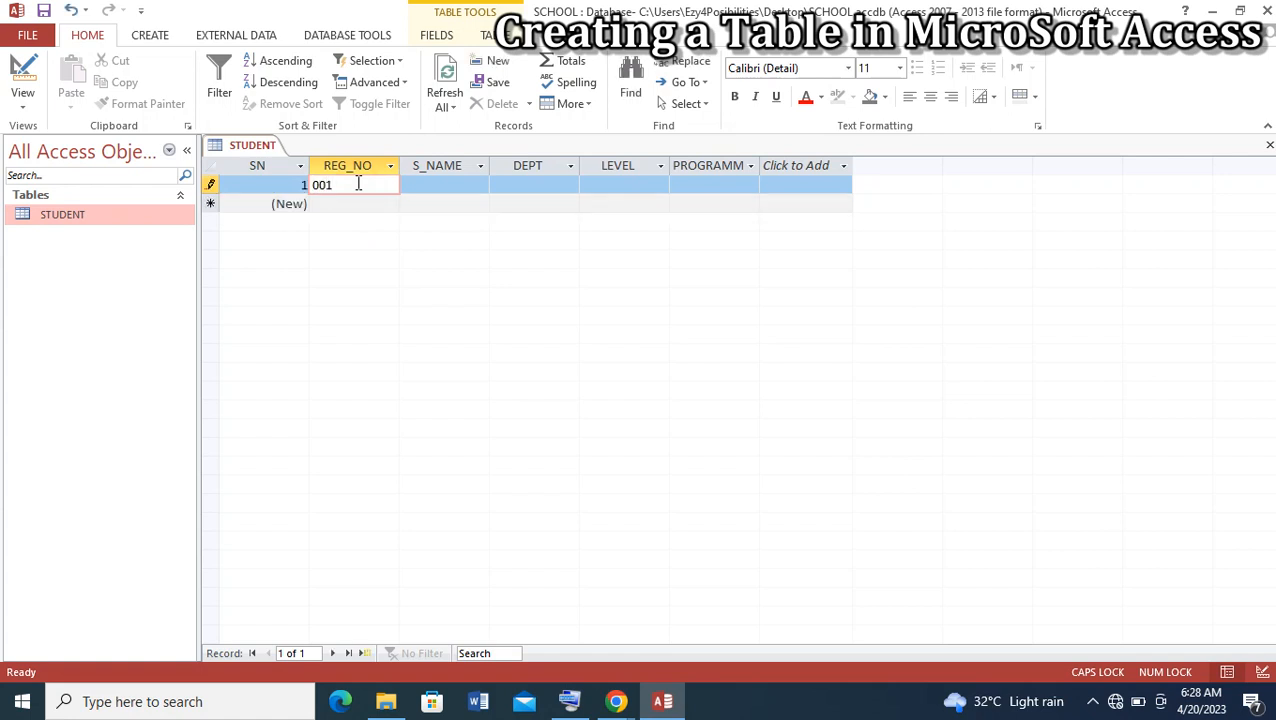
left_click(441, 182)
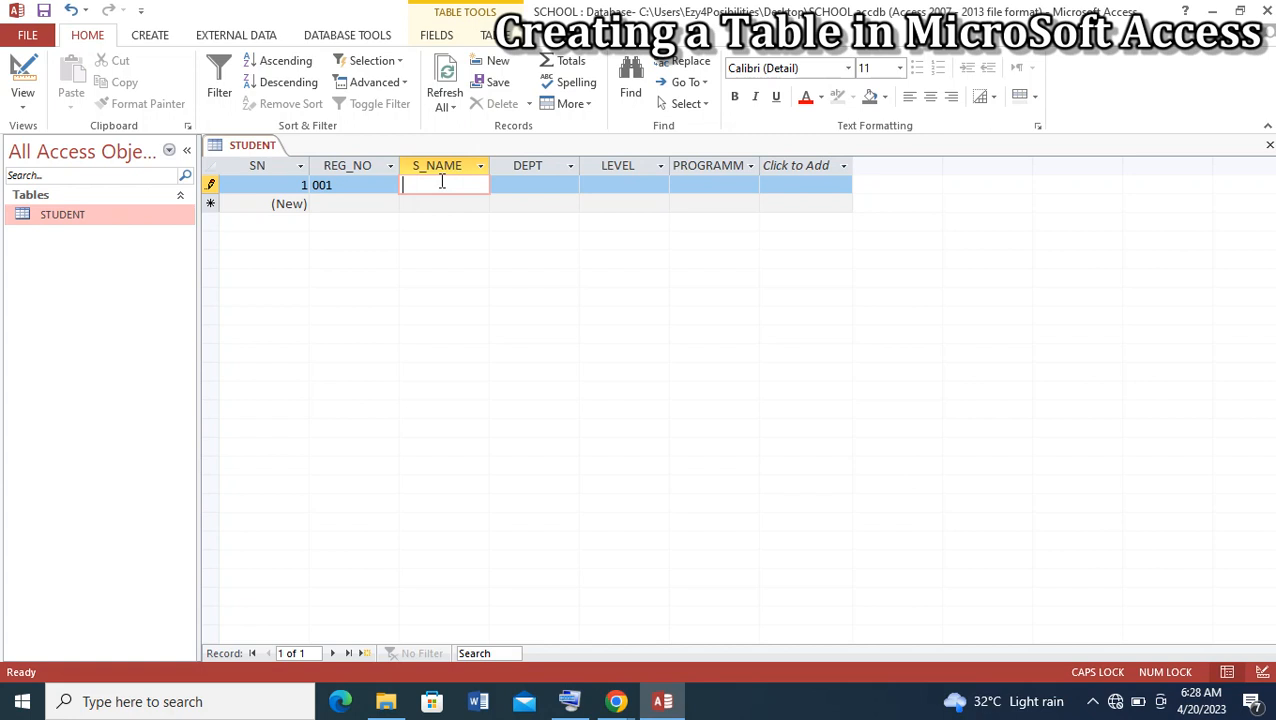
type("JAME")
left_click(549, 184)
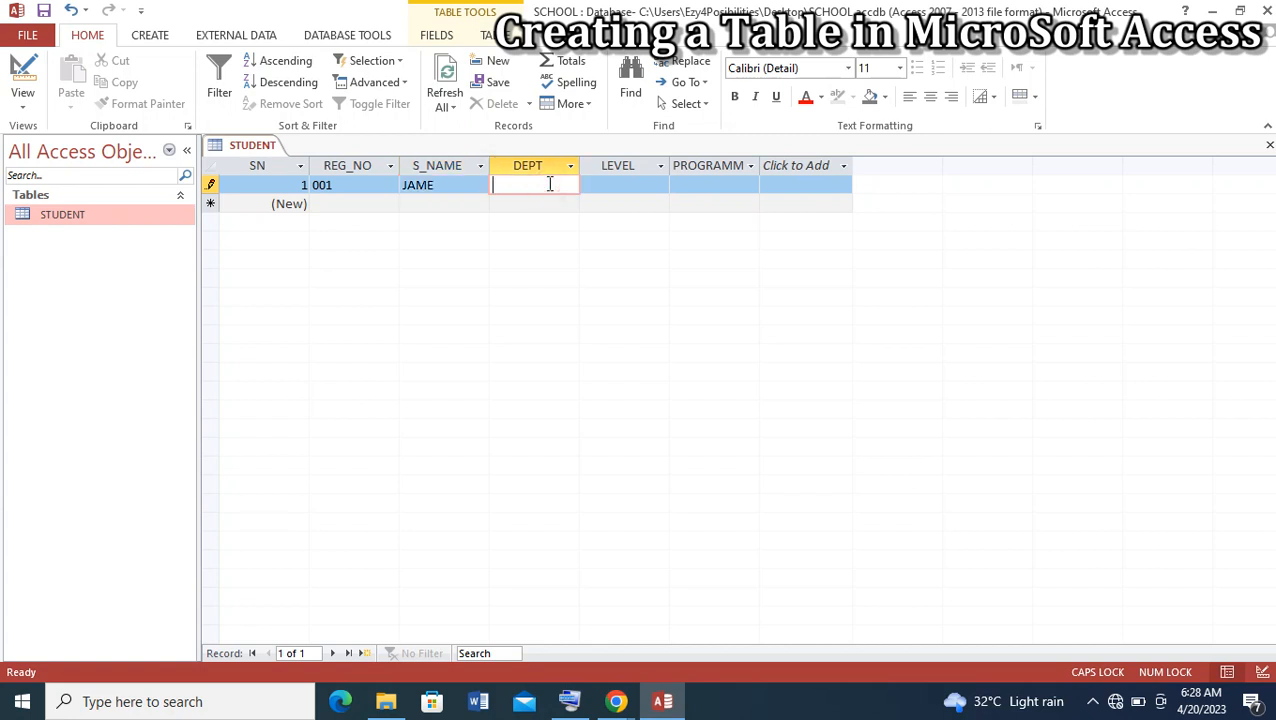
type("CS")
left_click(656, 183)
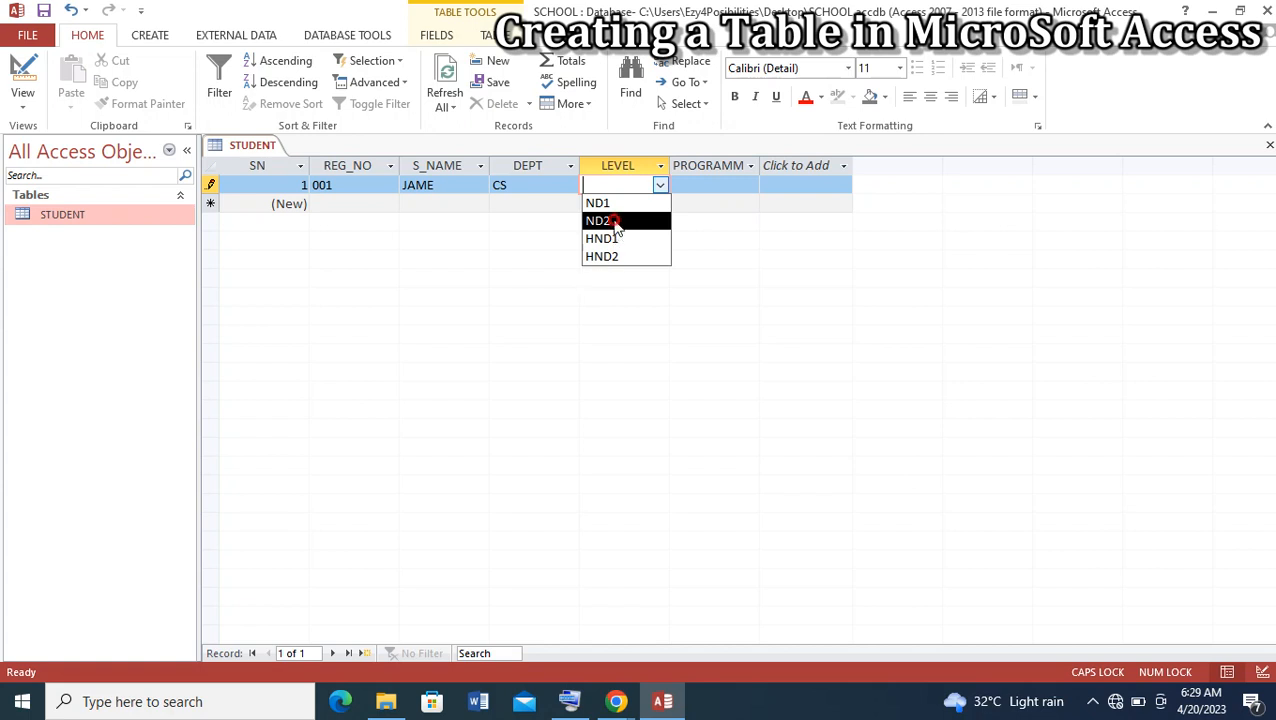
left_click(612, 222)
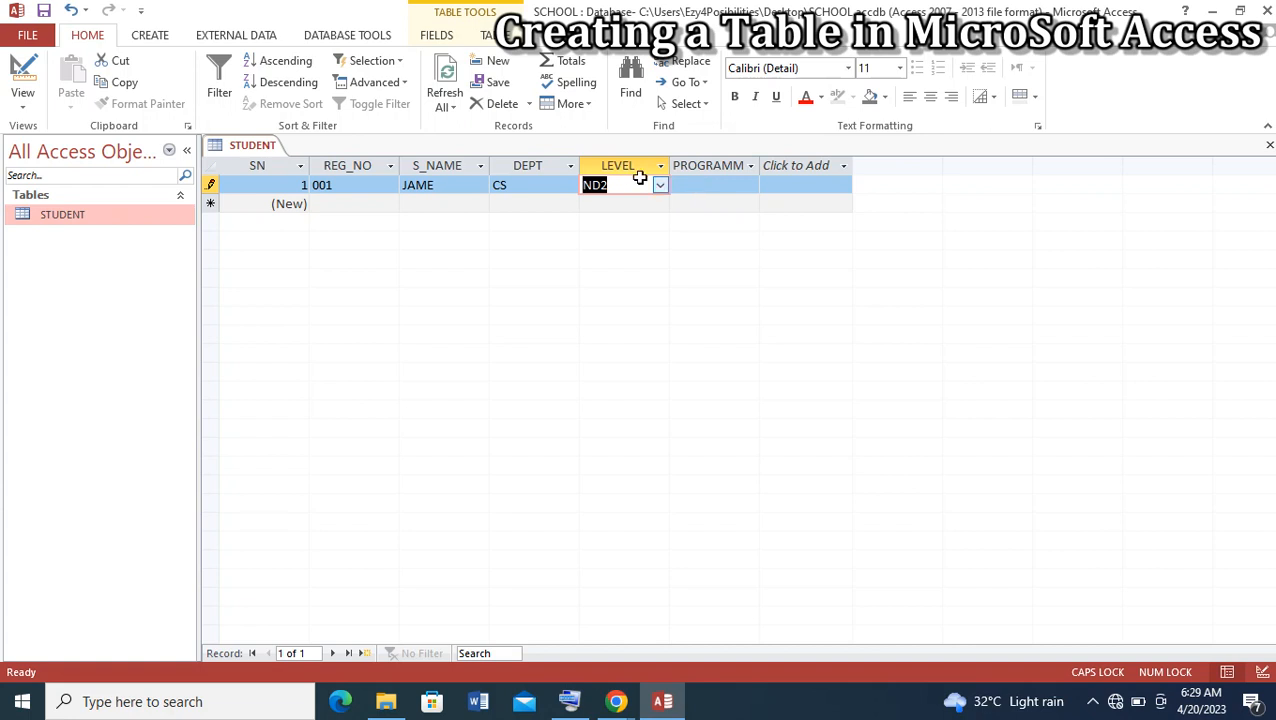
left_click(690, 187)
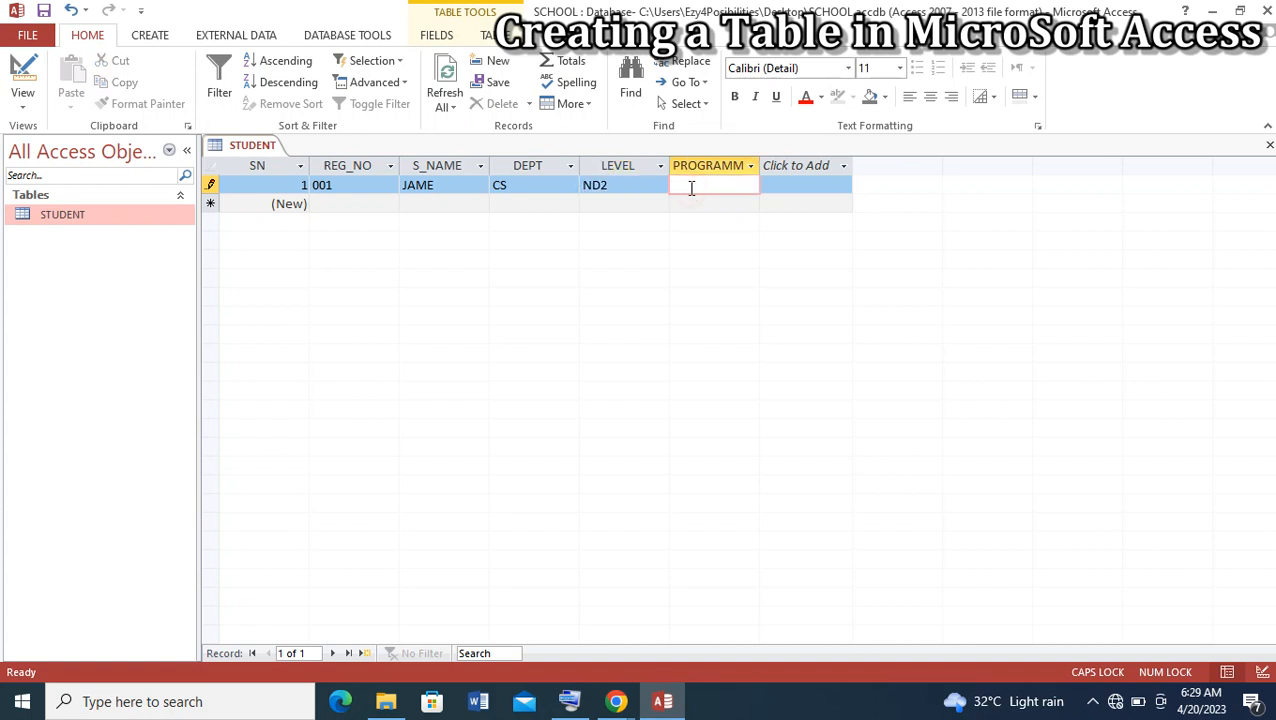
type("MCRN")
type("ING")
Enter the second student record with REG_NO 002, the student's name, DEPT MC, LEVEL HND1 and PROGRAMME EVENING
left_click(337, 203)
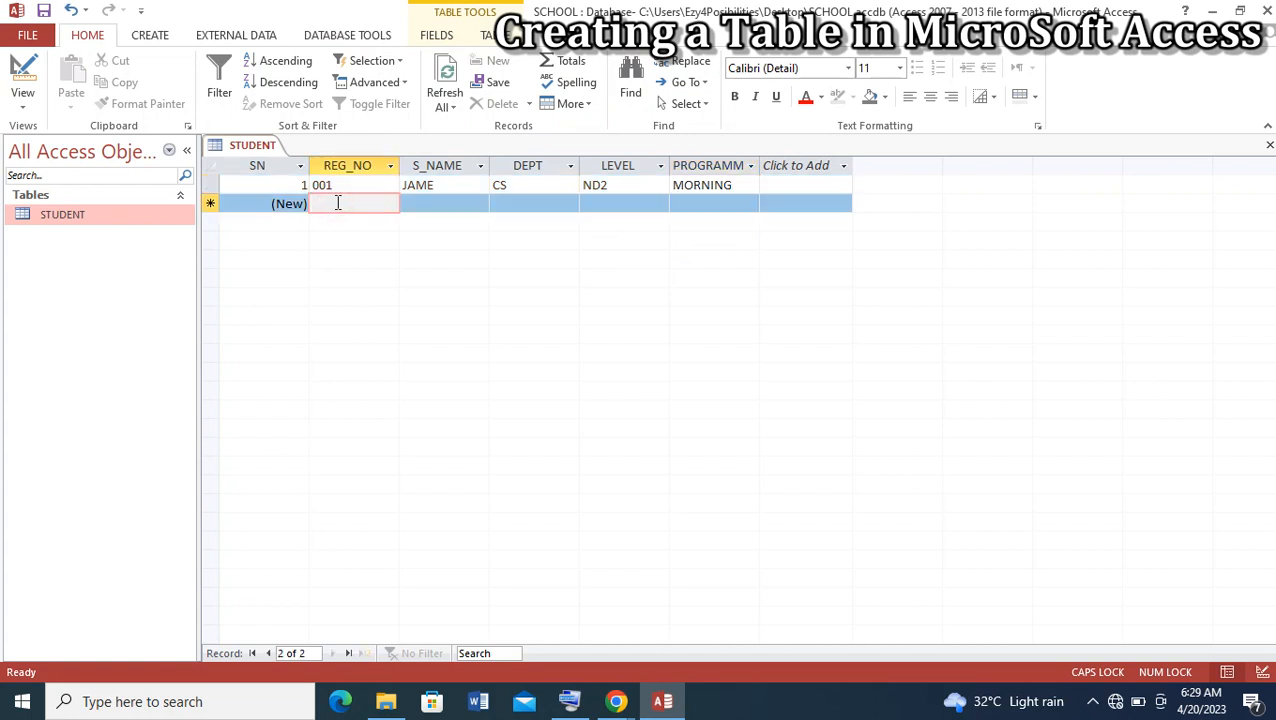
type("002")
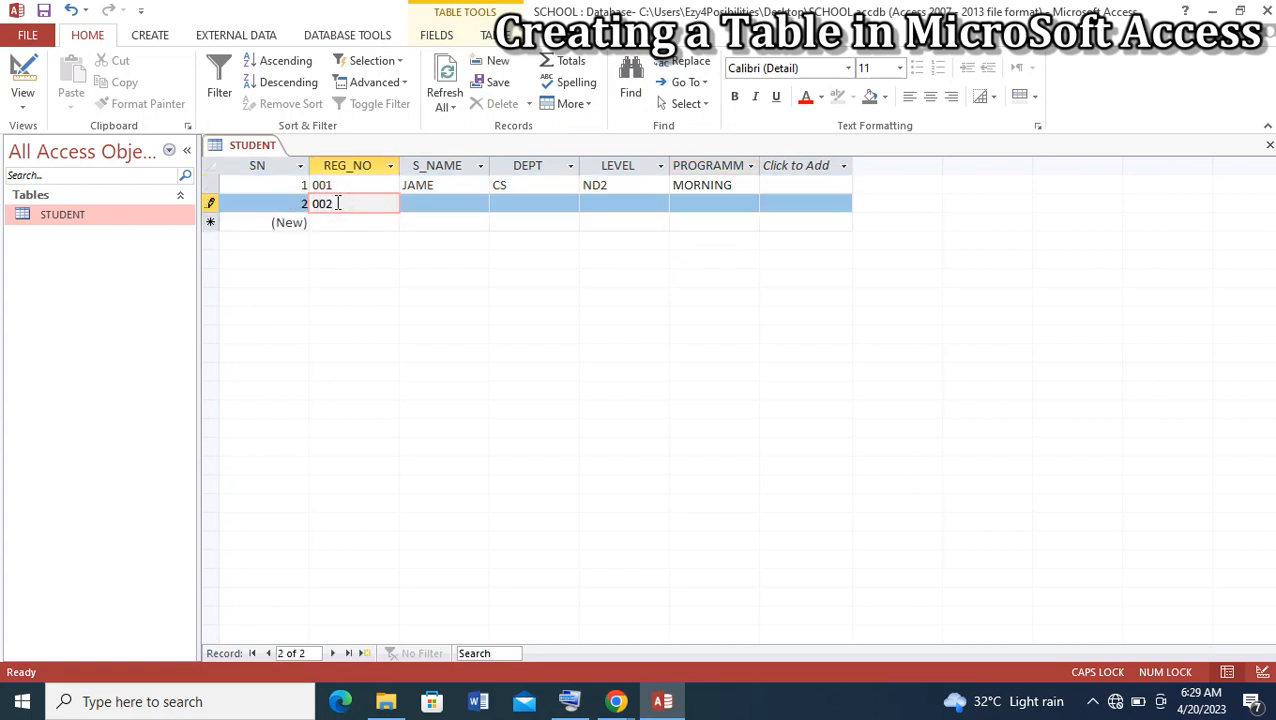
left_click(447, 202)
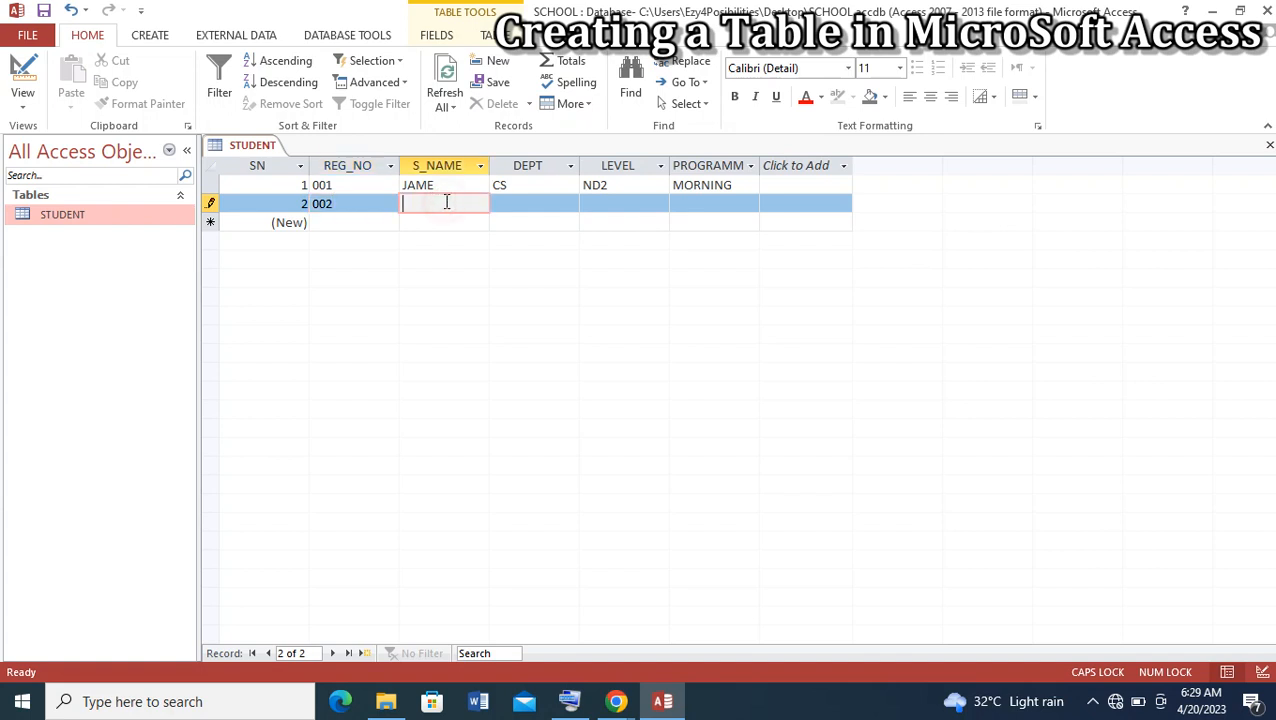
type("JOHN")
left_click(530, 203)
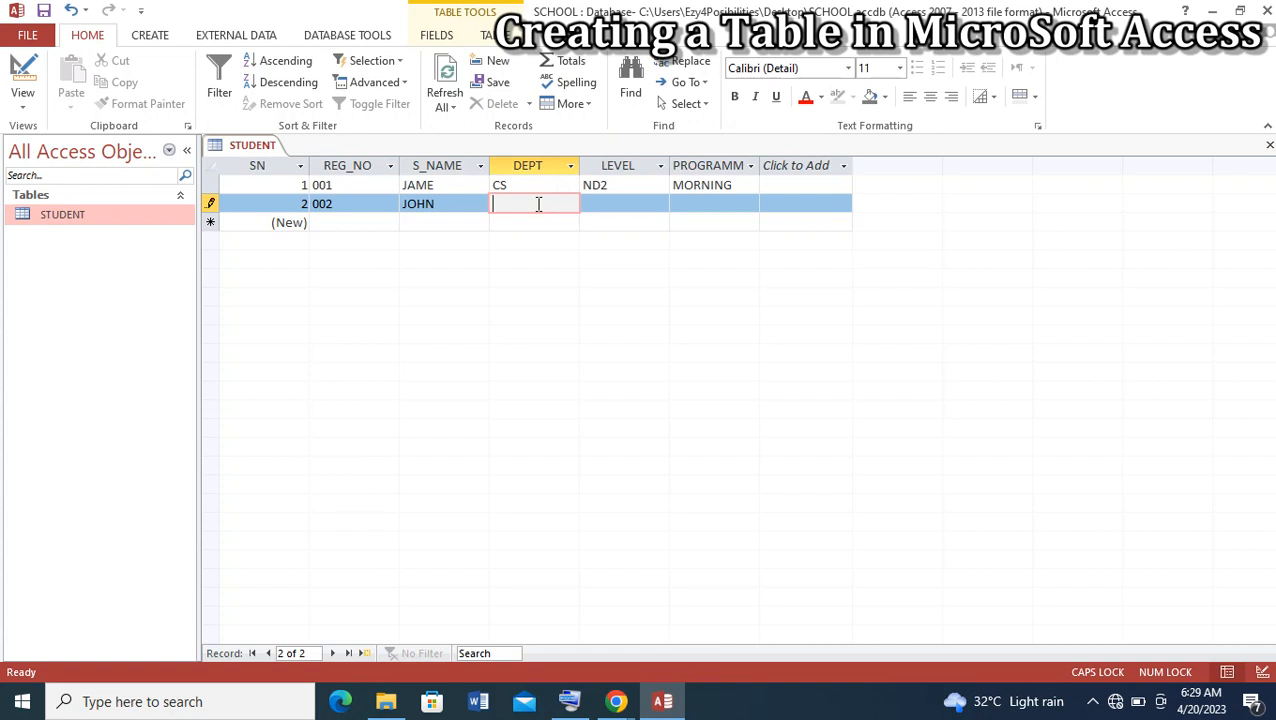
type("MC")
left_click(615, 205)
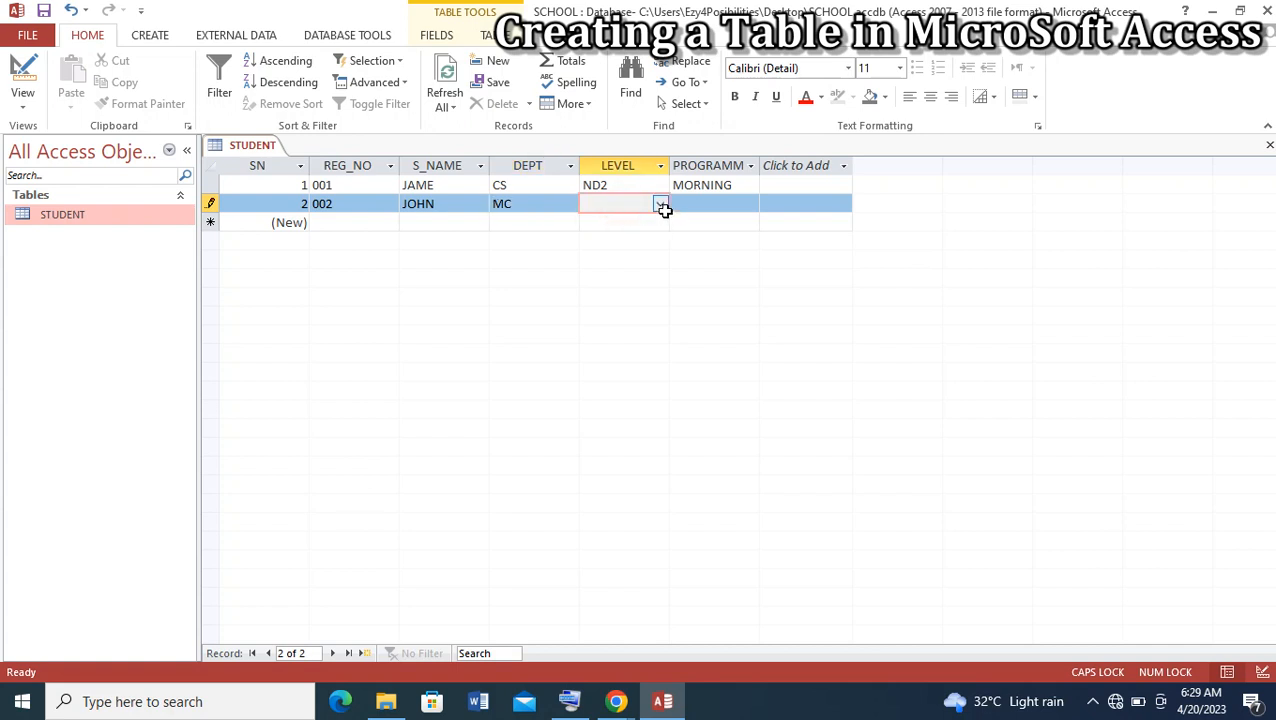
left_click(660, 205)
left_click(633, 258)
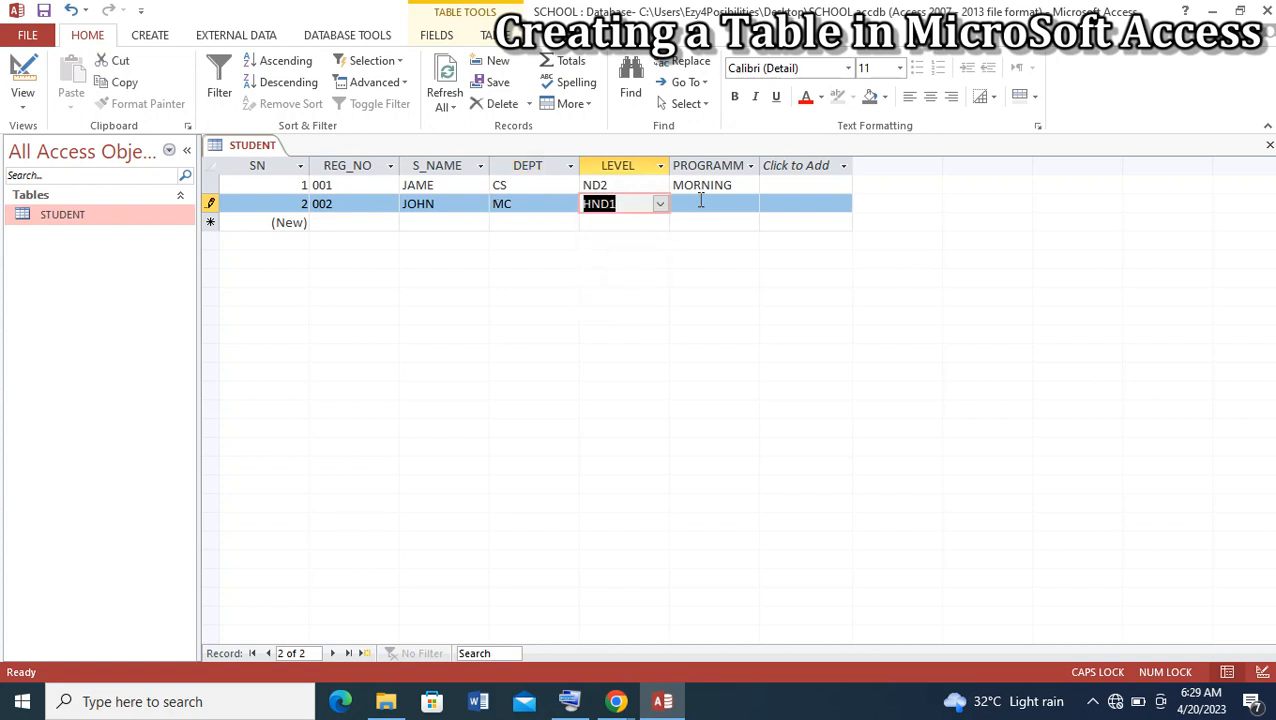
left_click(688, 210)
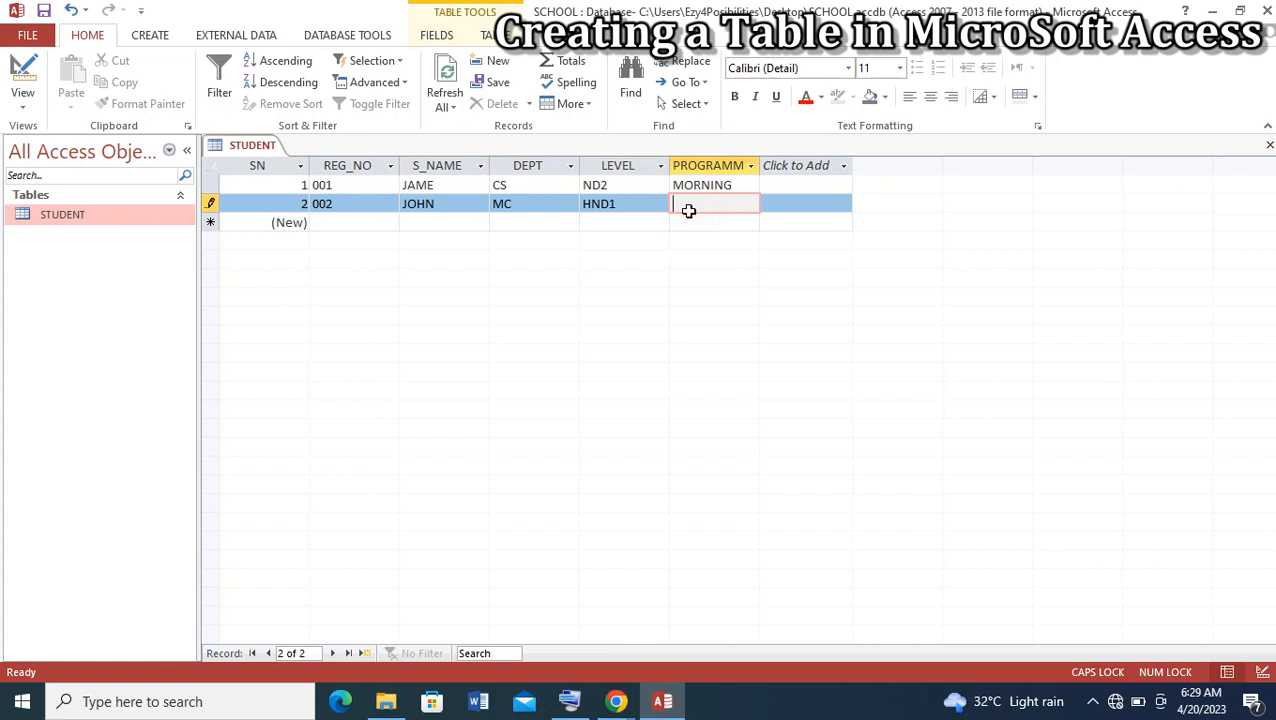
type("EVENING")
Try to add a third student record with the duplicate REG_NO 001, the student's name, DEPT BF, LEVEL ND1 and PROGRAMME MORNING
left_click(348, 224)
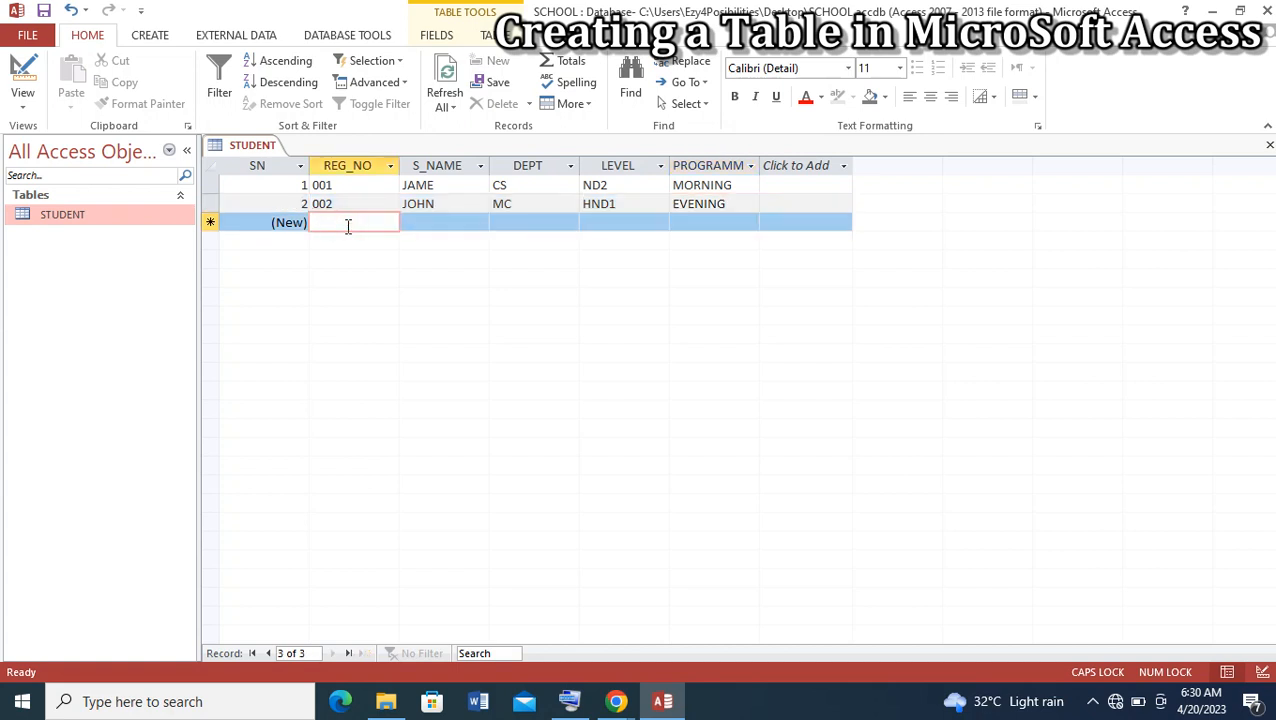
type("001")
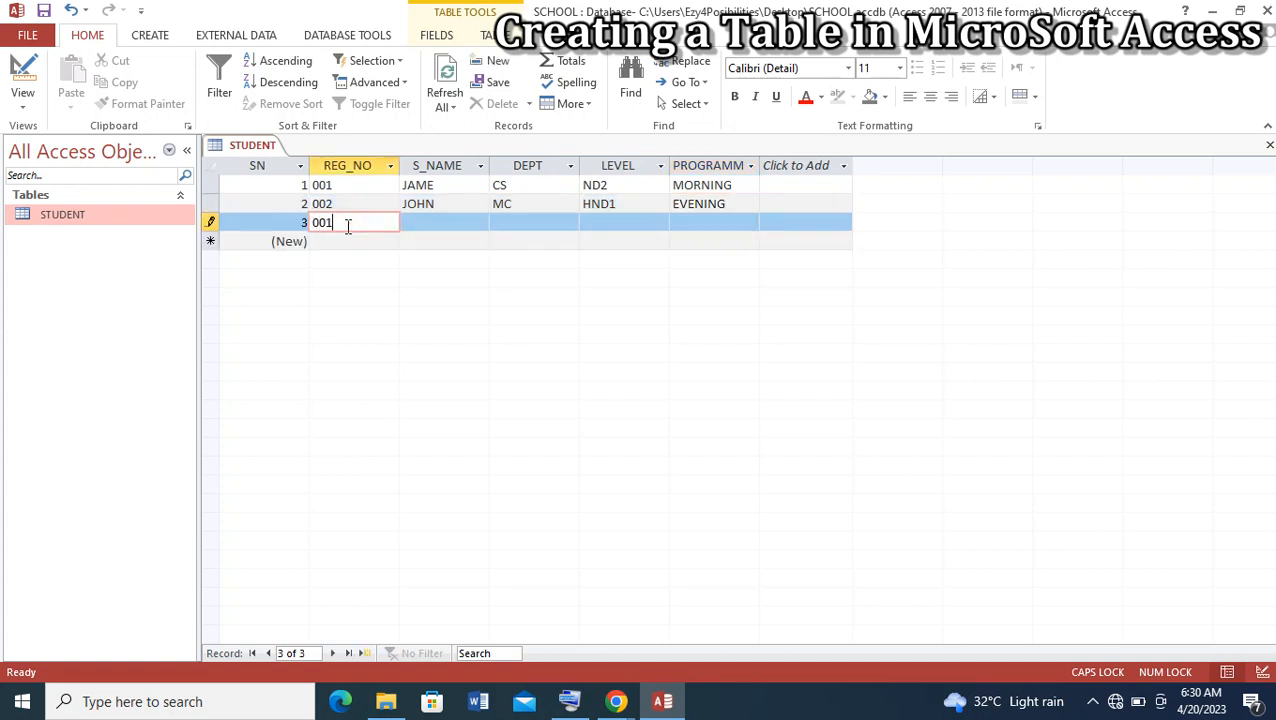
left_click(443, 225)
type("PETER")
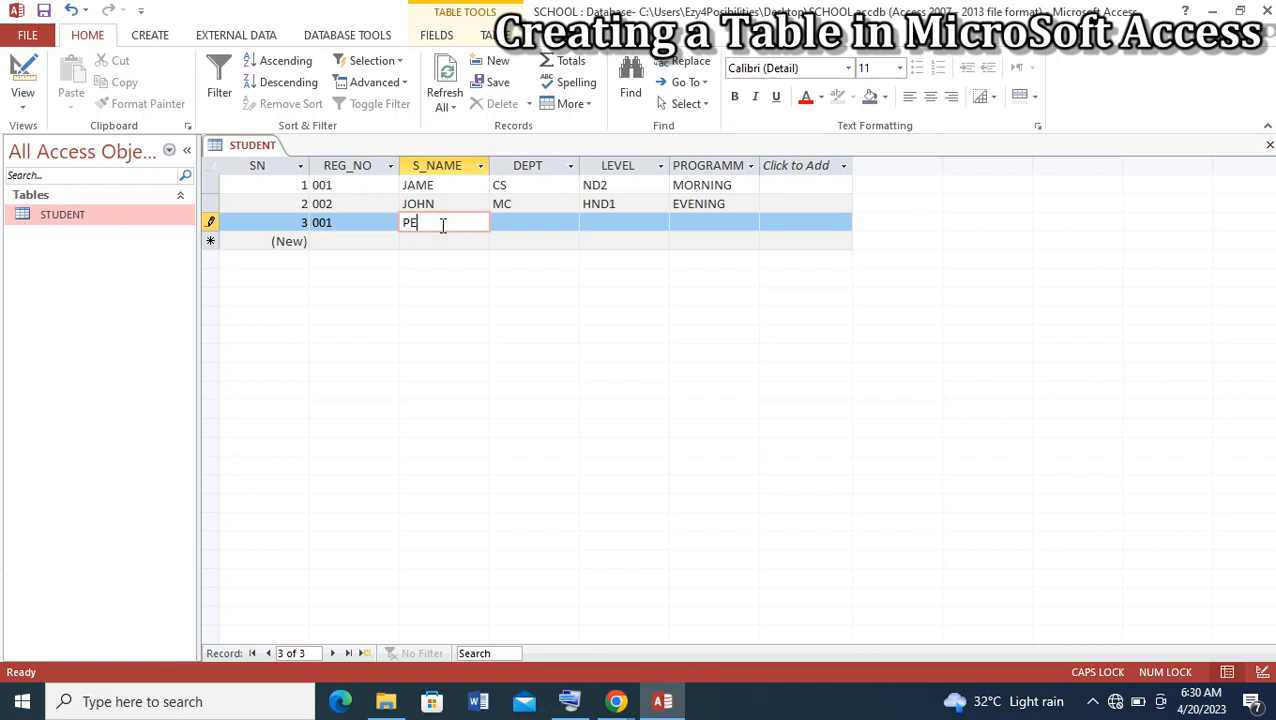
left_click(533, 222)
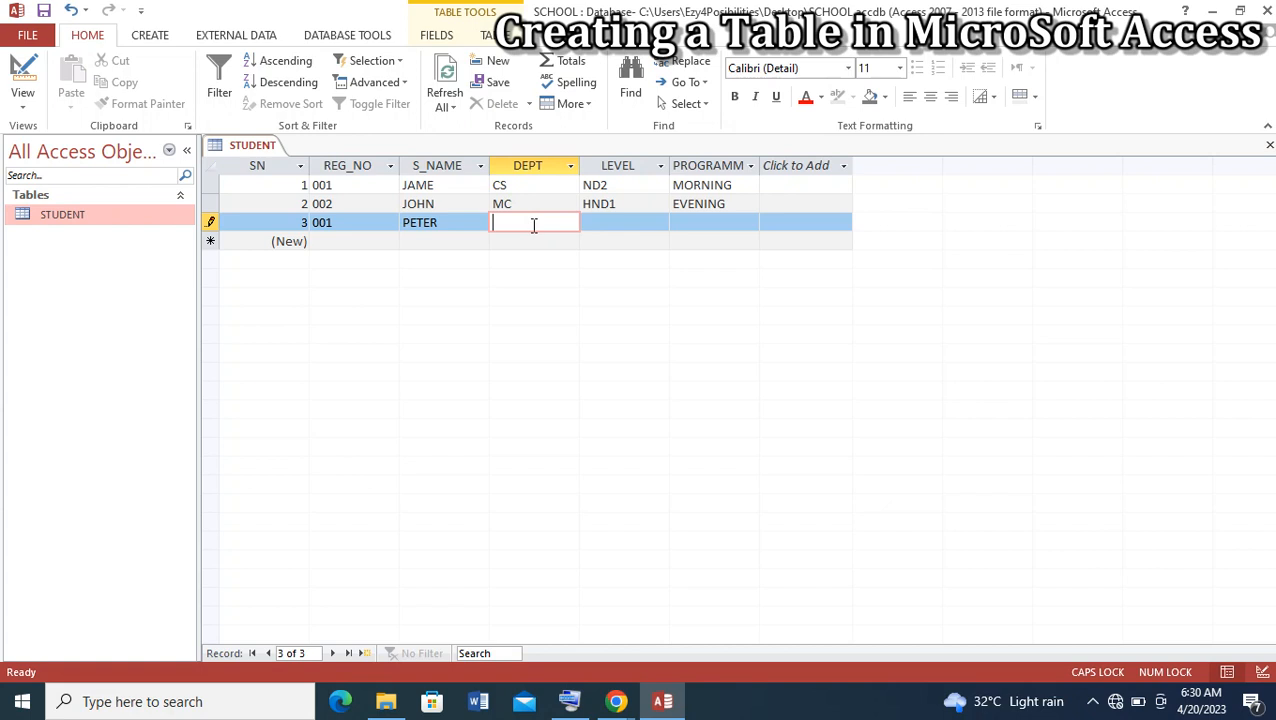
type("BF")
left_click(645, 222)
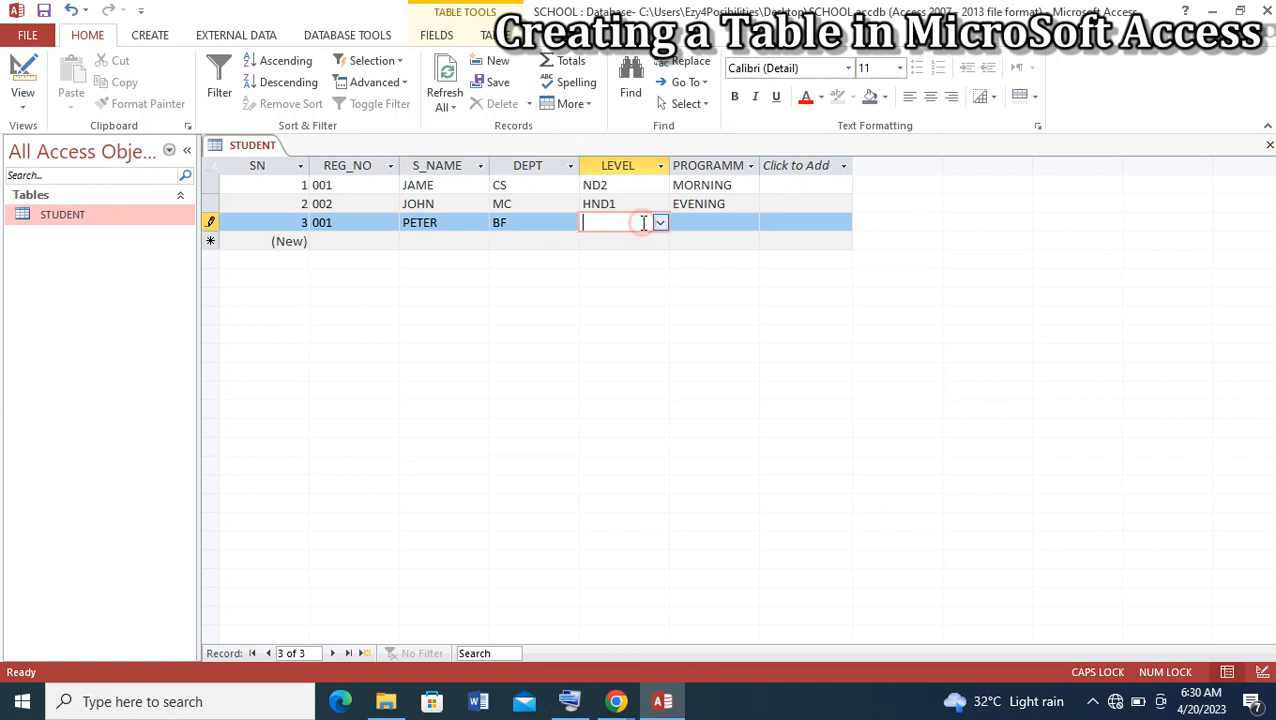
left_click(659, 222)
left_click(645, 241)
left_click(697, 222)
type("M")
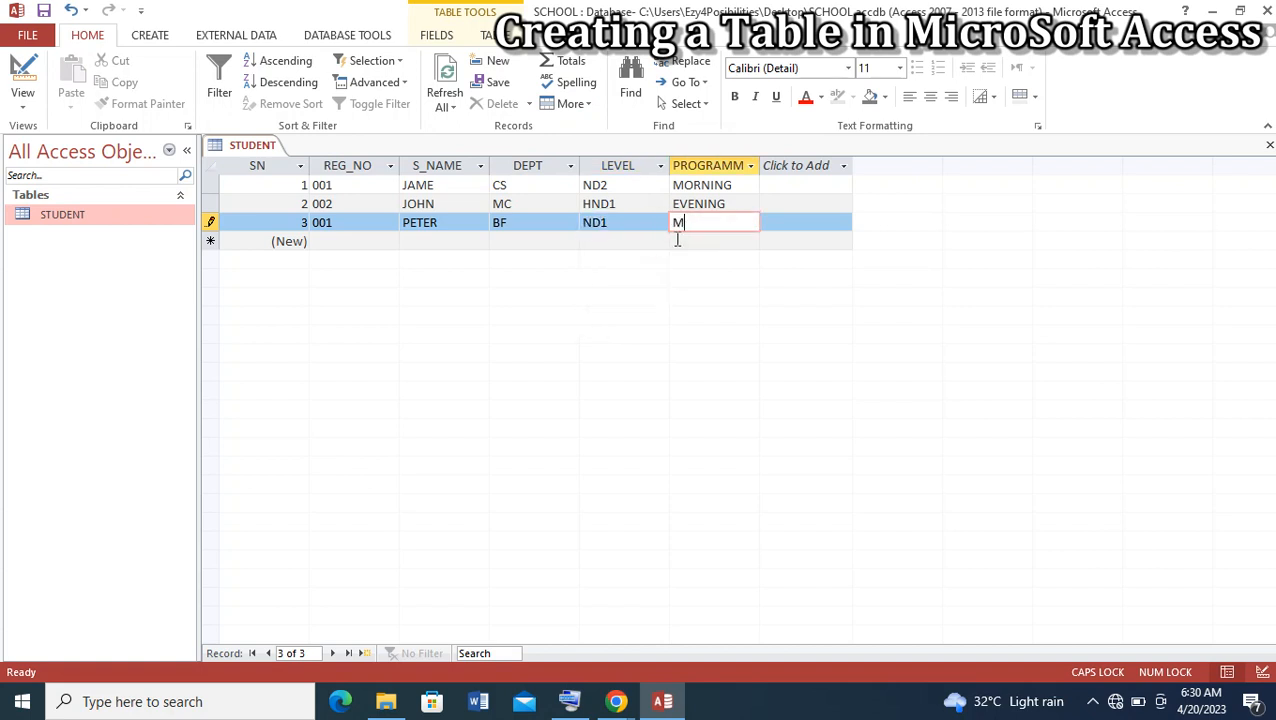
type("ORNING")
left_click(363, 243)
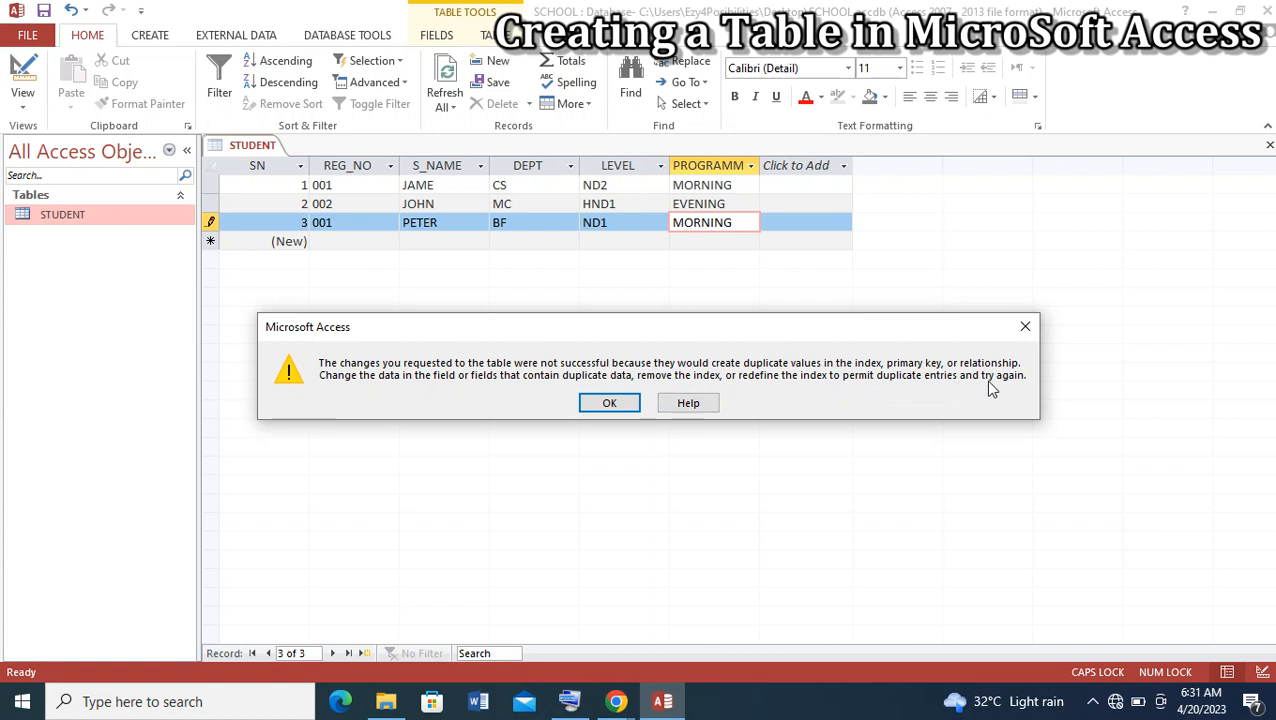
left_click(1024, 328)
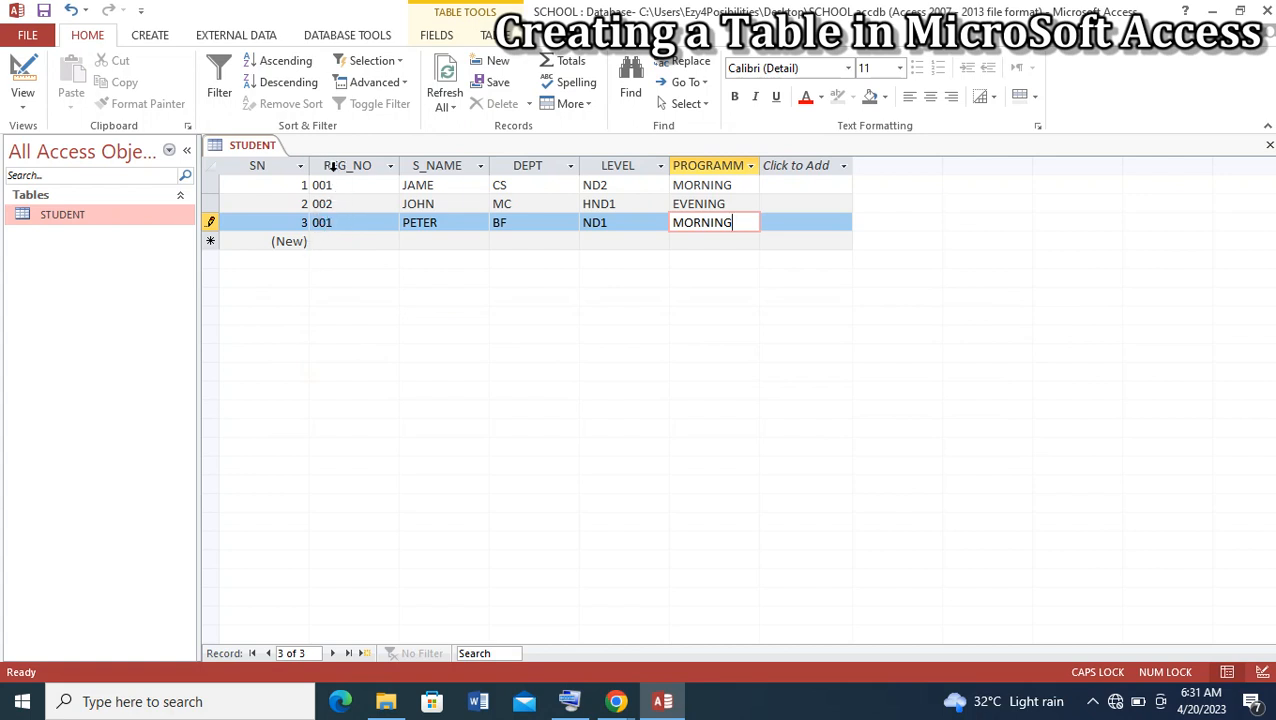
Change the third record's REG_NO to 003 and save the record by moving to a new one
left_click(339, 223)
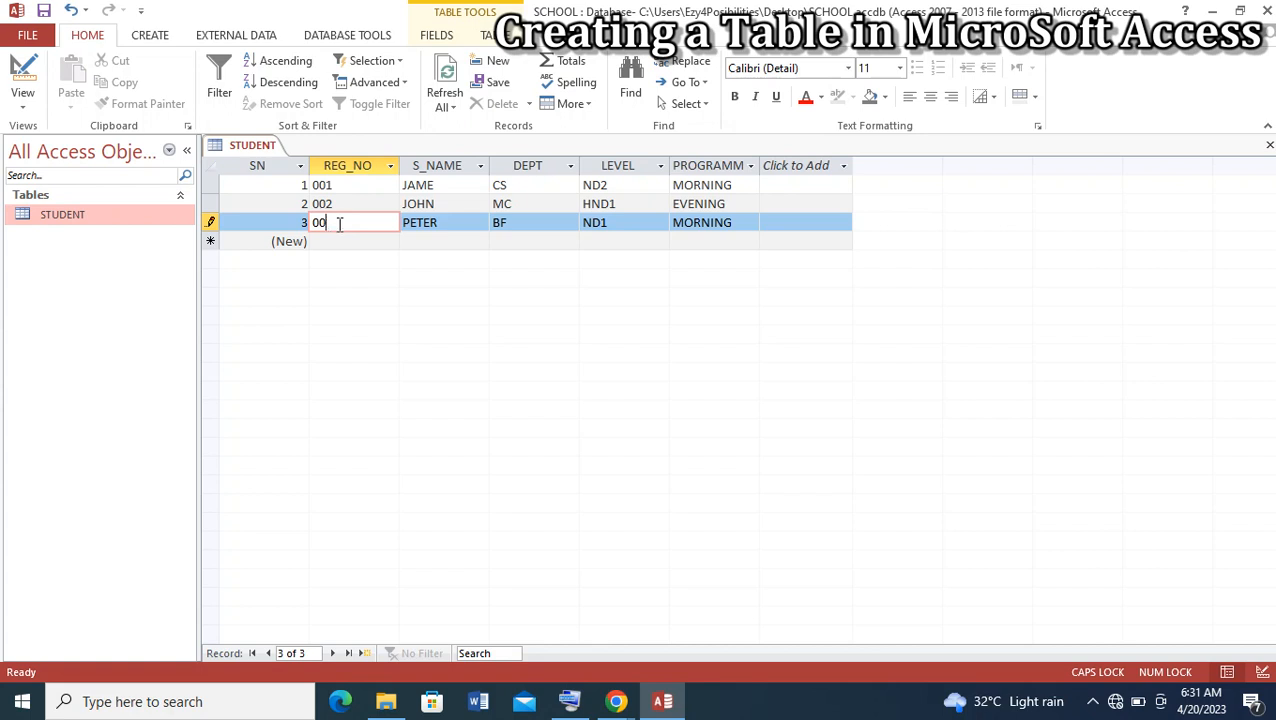
type("3")
left_click(365, 241)
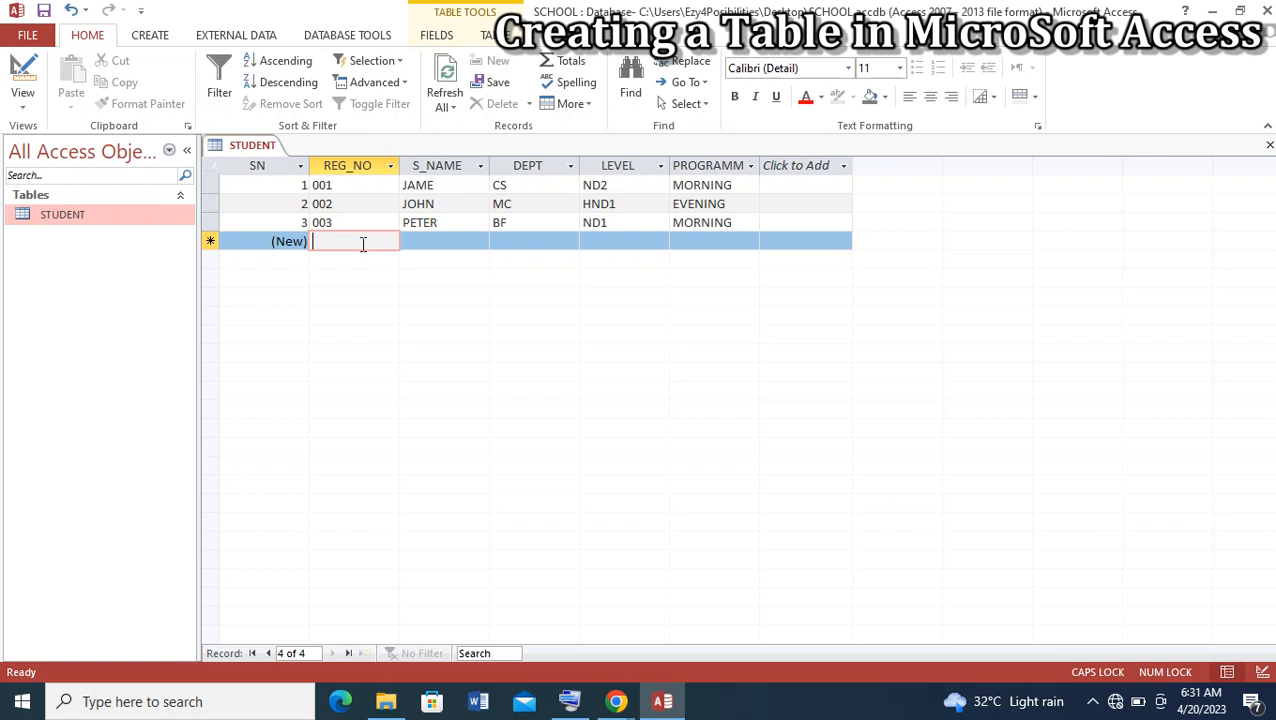
Try to add a fourth record with REG_NO left empty, the student's name, DEPT EE and LEVEL HND2
left_click(433, 240)
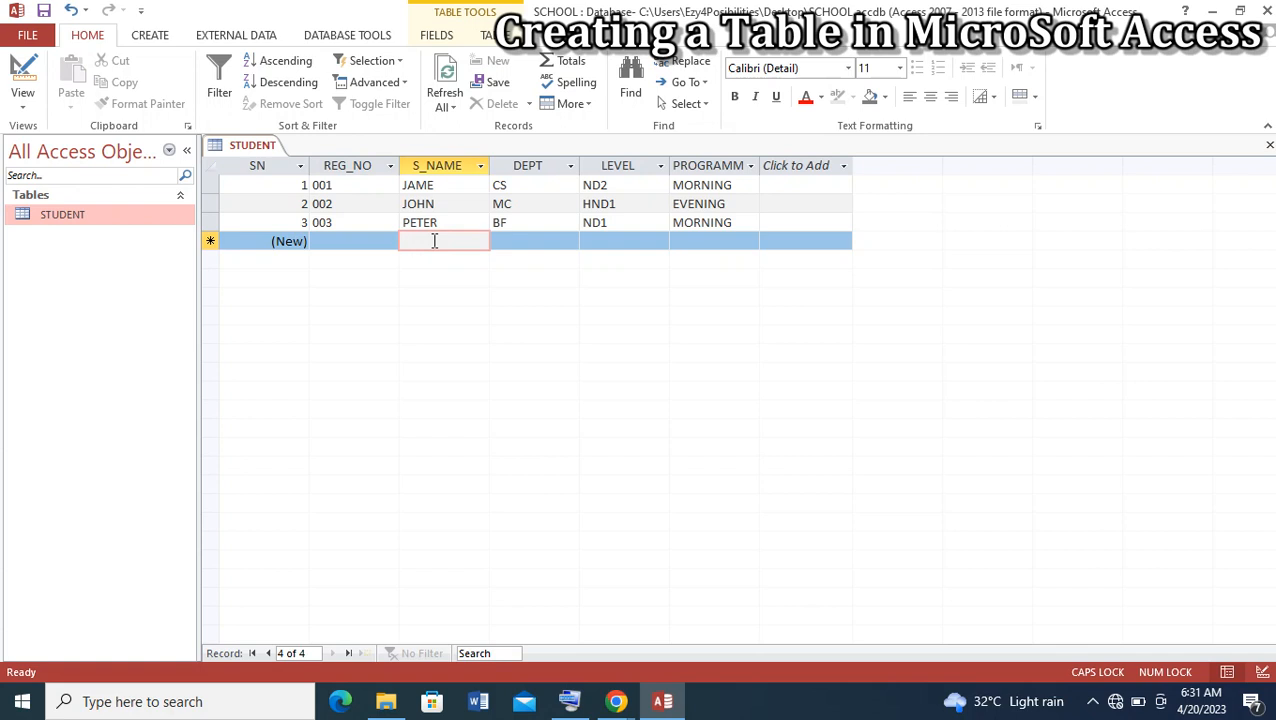
type("ANDY")
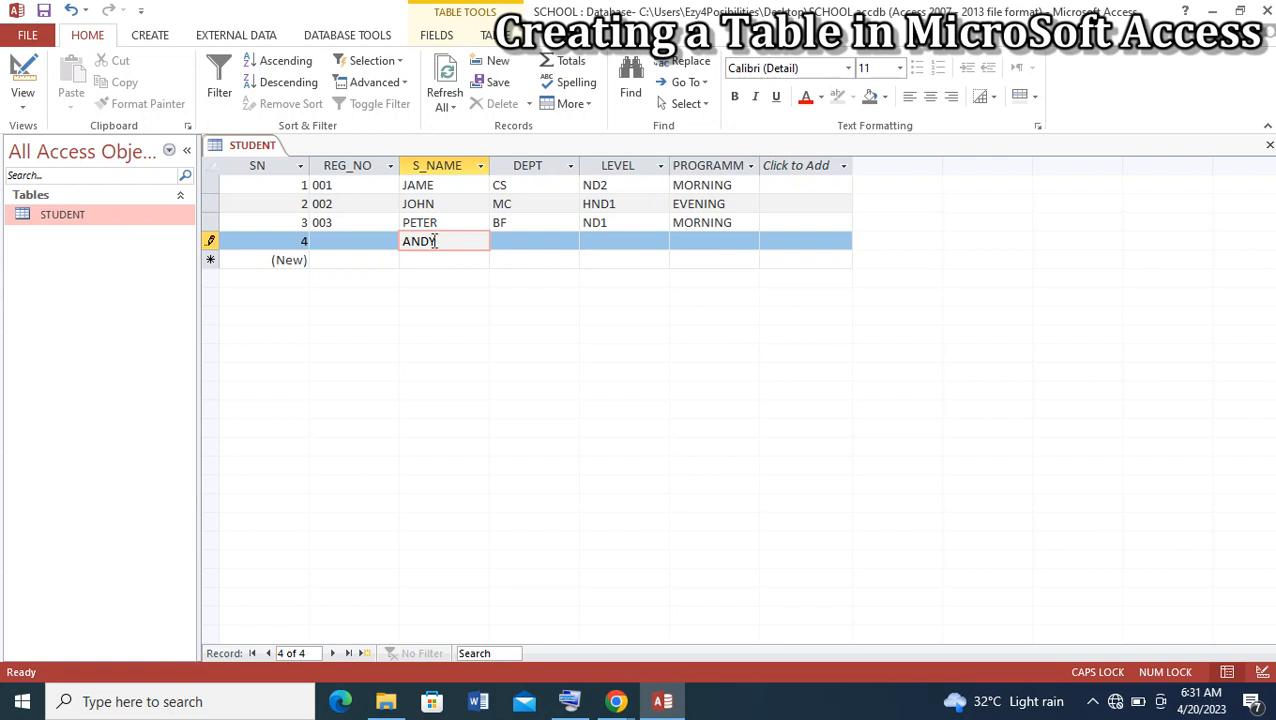
left_click(520, 241)
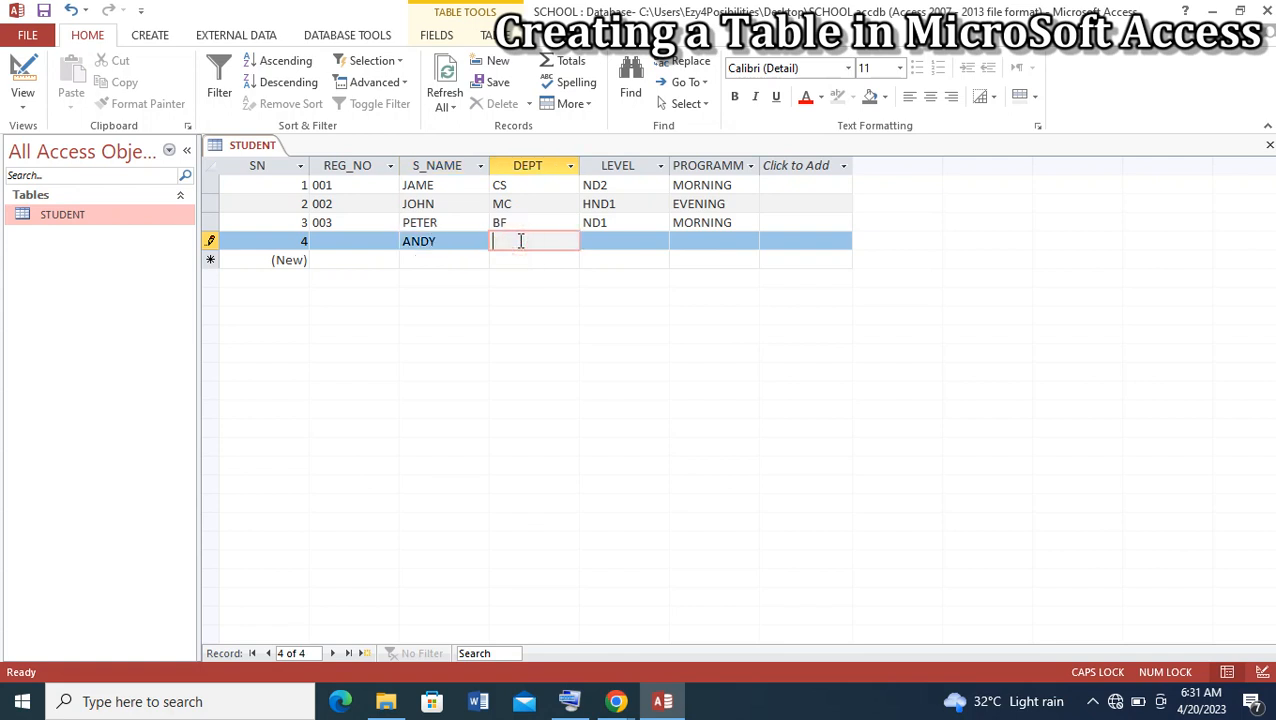
type("EE")
left_click(606, 242)
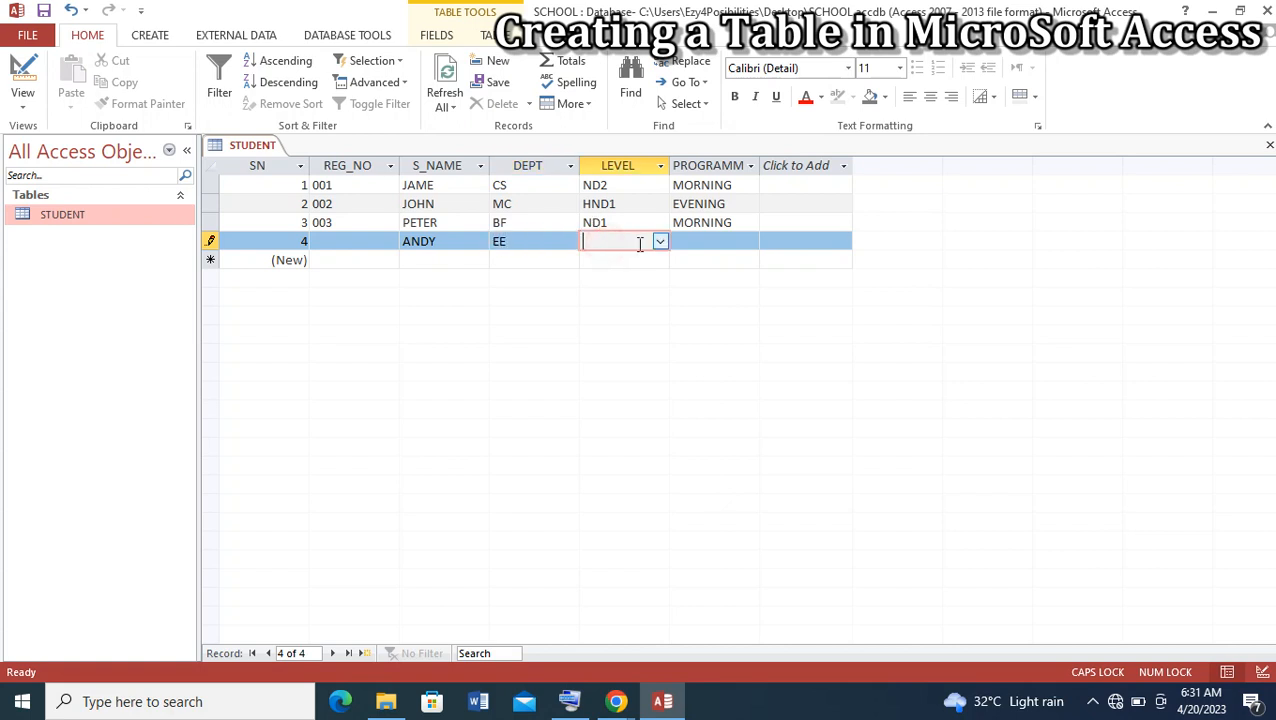
left_click(661, 243)
left_click(649, 313)
left_click(701, 242)
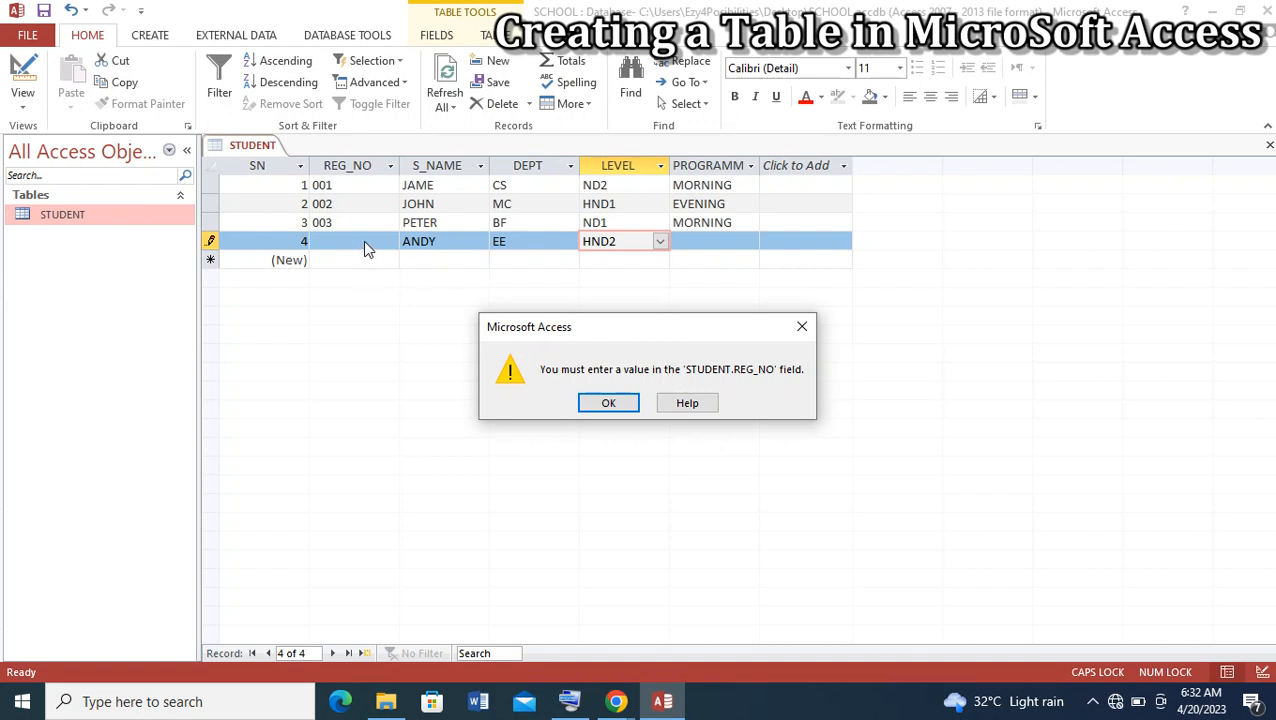
left_click(804, 332)
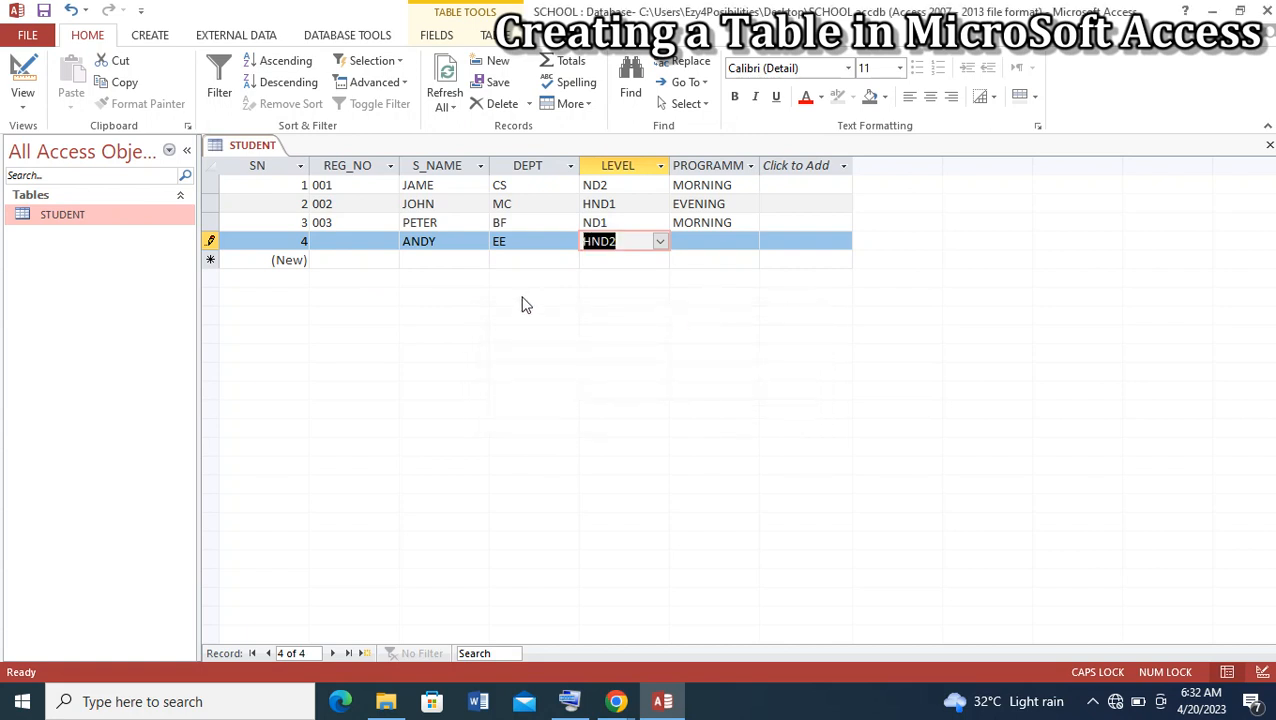
Set the fourth record's REG_NO to 004 and save the record by moving to a new one
left_click(354, 245)
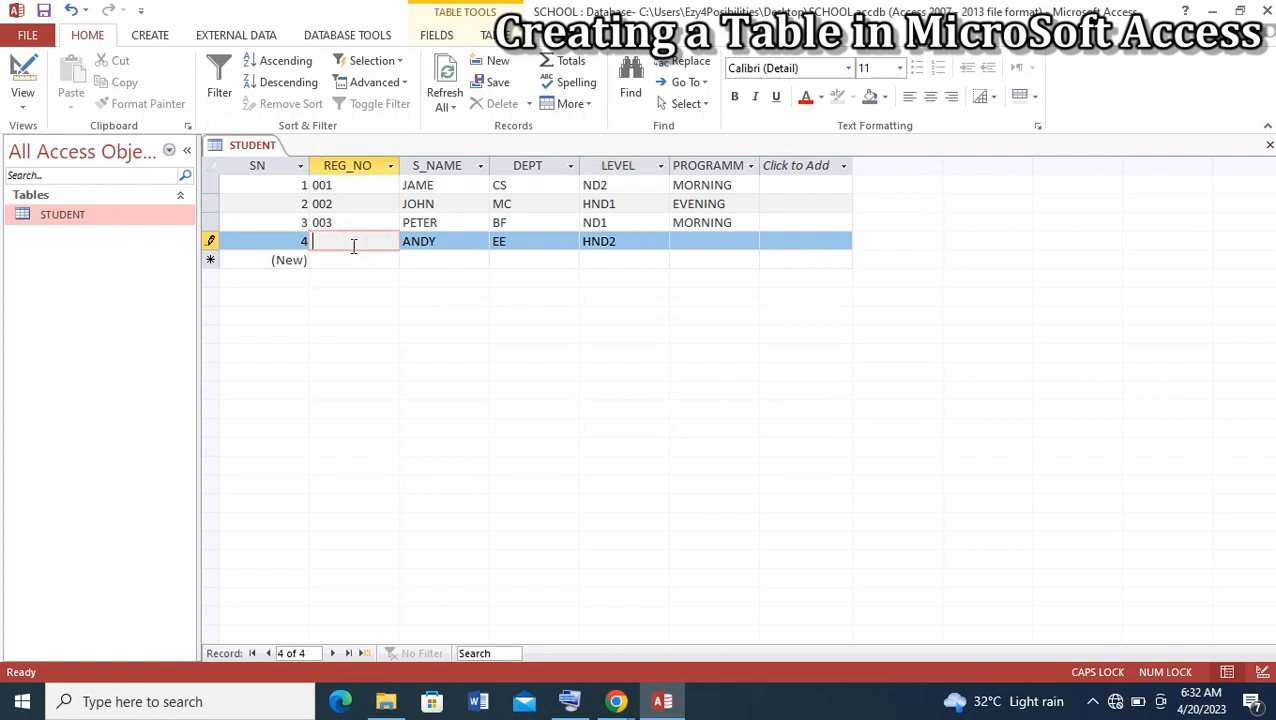
type("004")
left_click(358, 261)
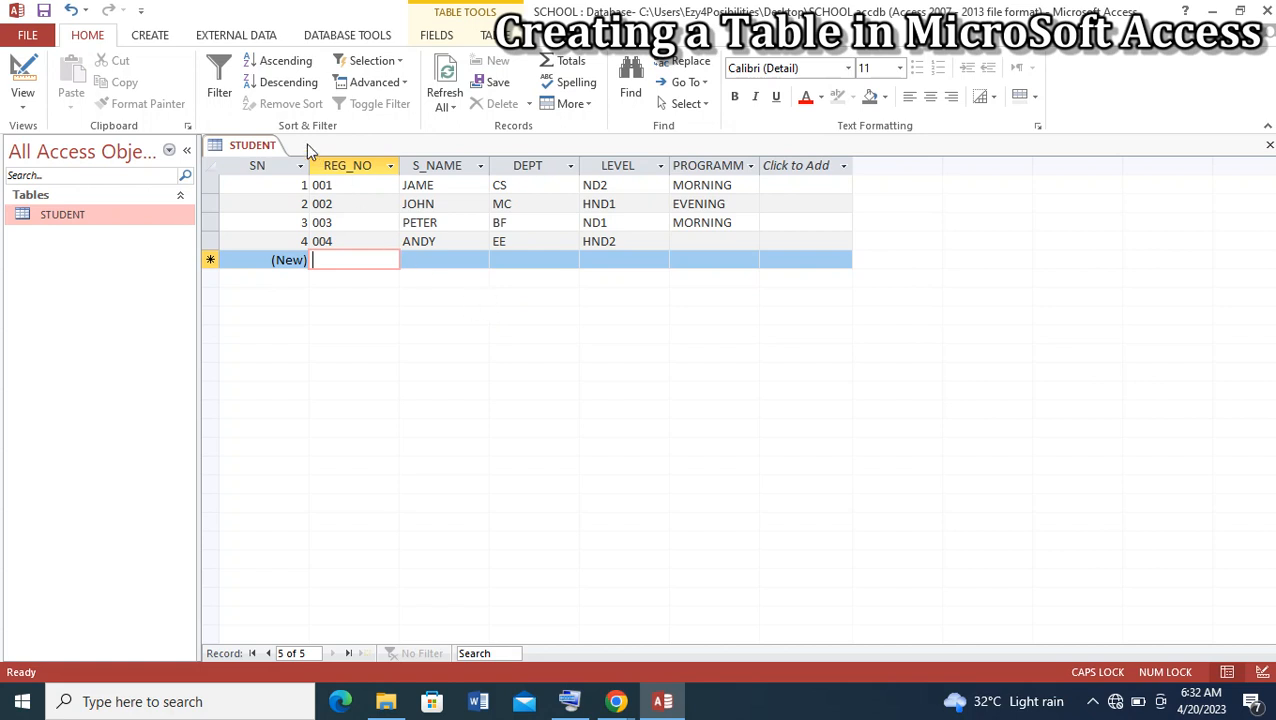
left_click(149, 40)
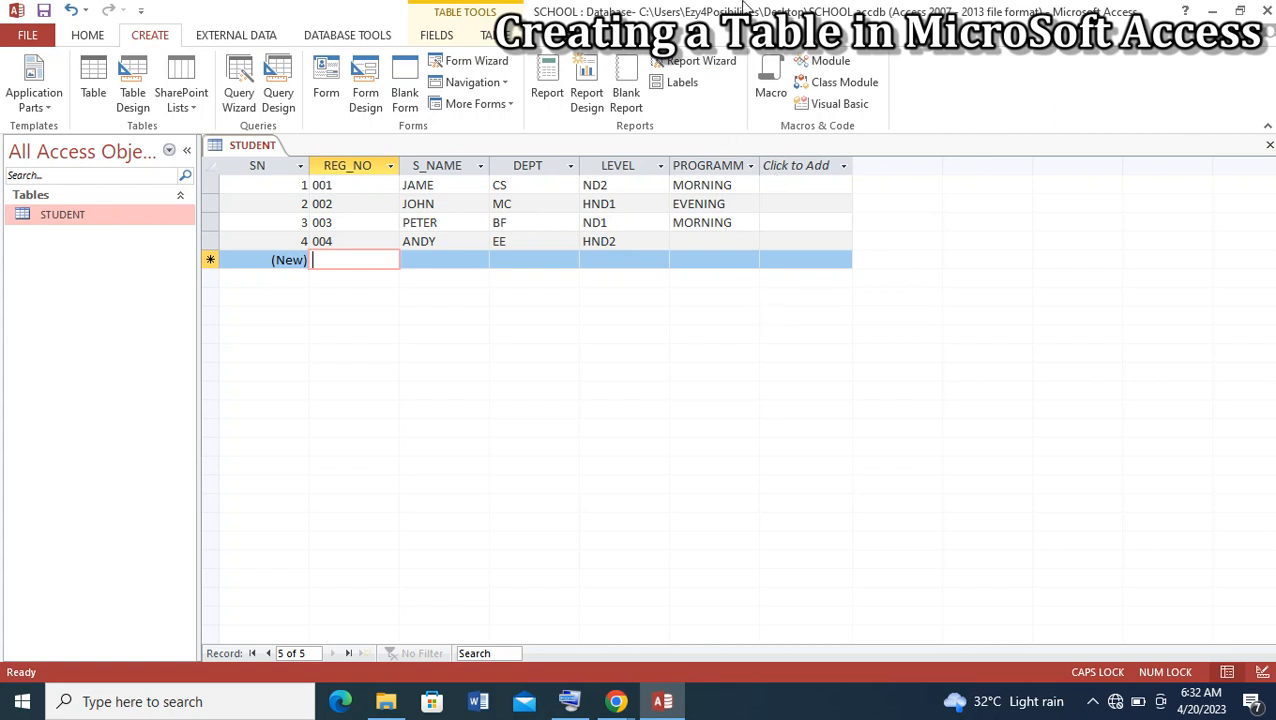
mouse_move(665, 10)
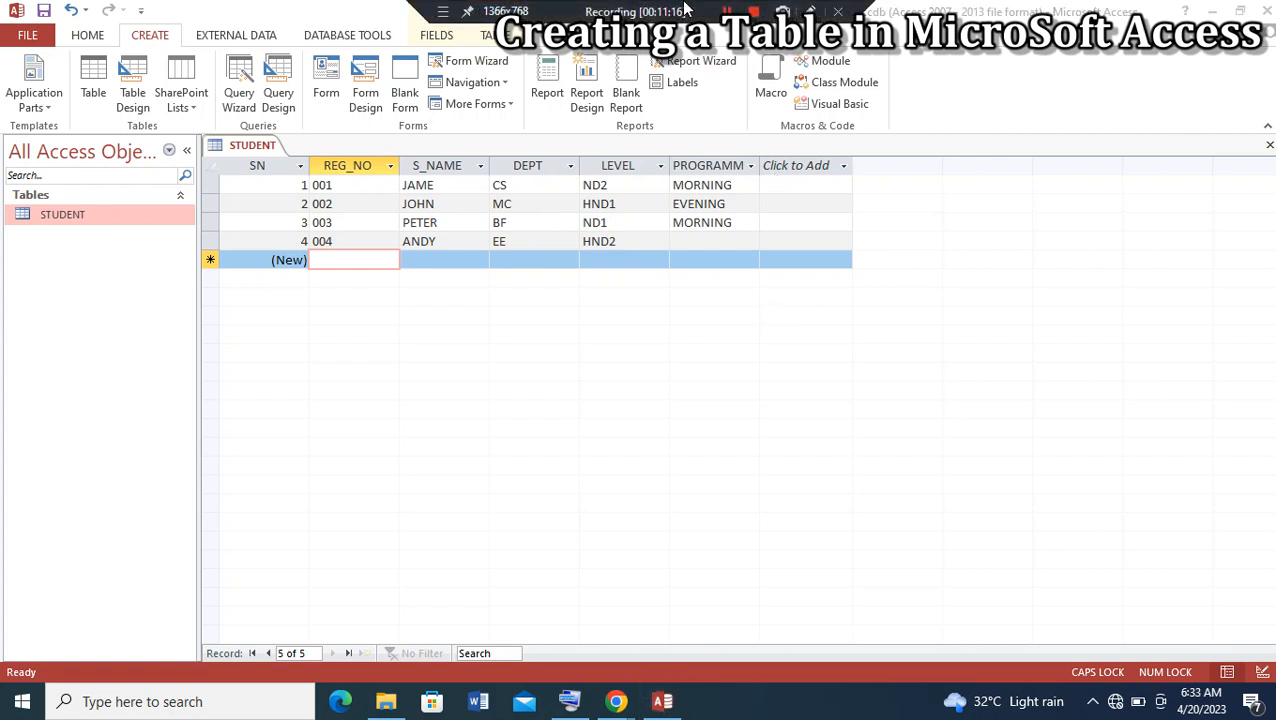